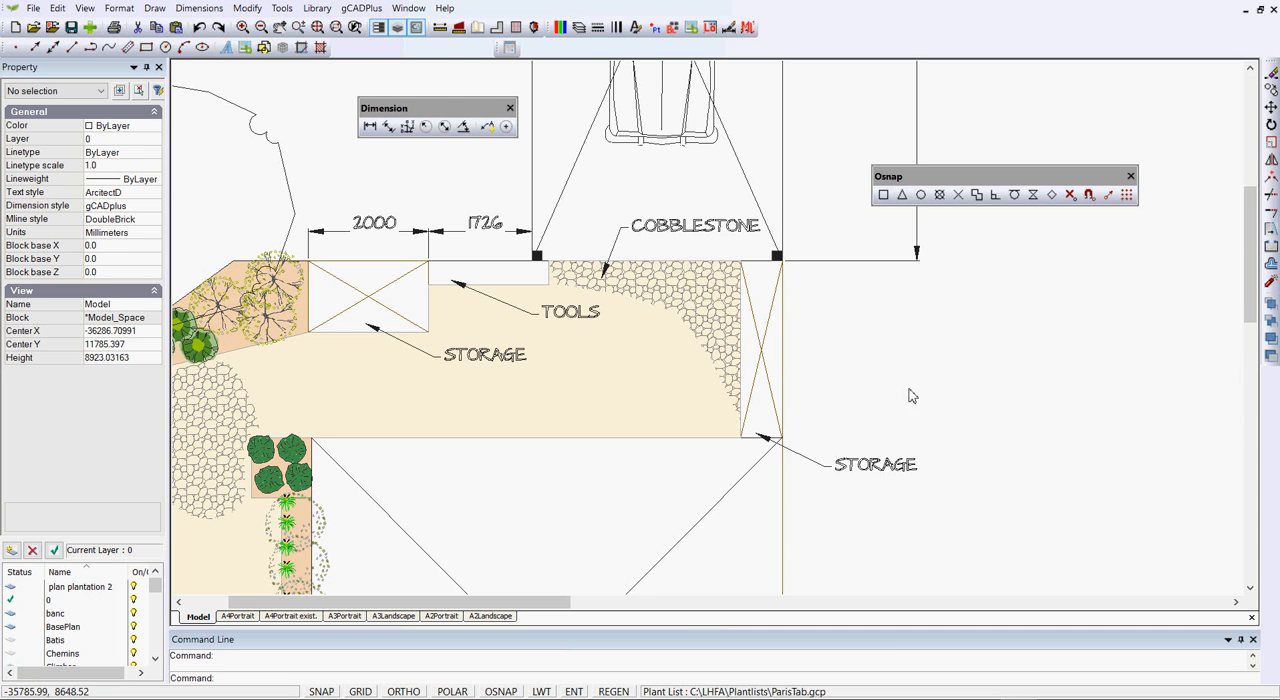
Add a vertical linear dimension between the right-hand storage rectangle's outer corners, using endpoint snaps and aligning it with the dimension above
scroll(818, 373, up, 1)
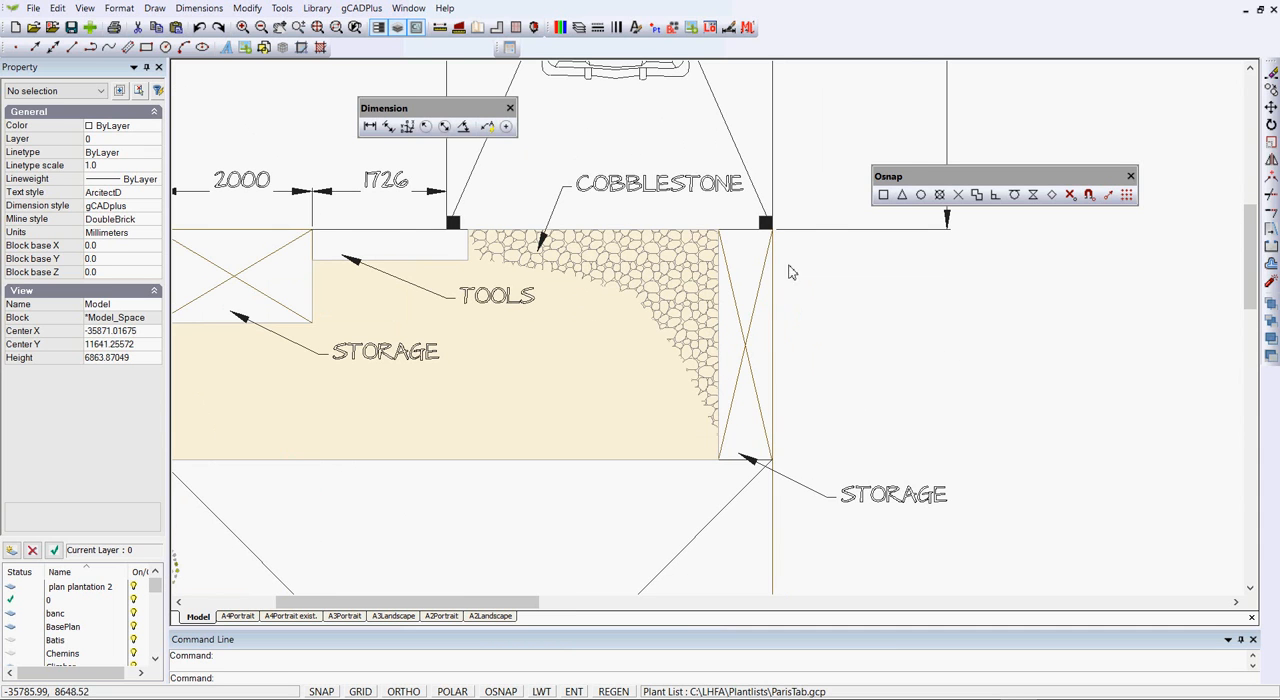
scroll(795, 286, down, 1)
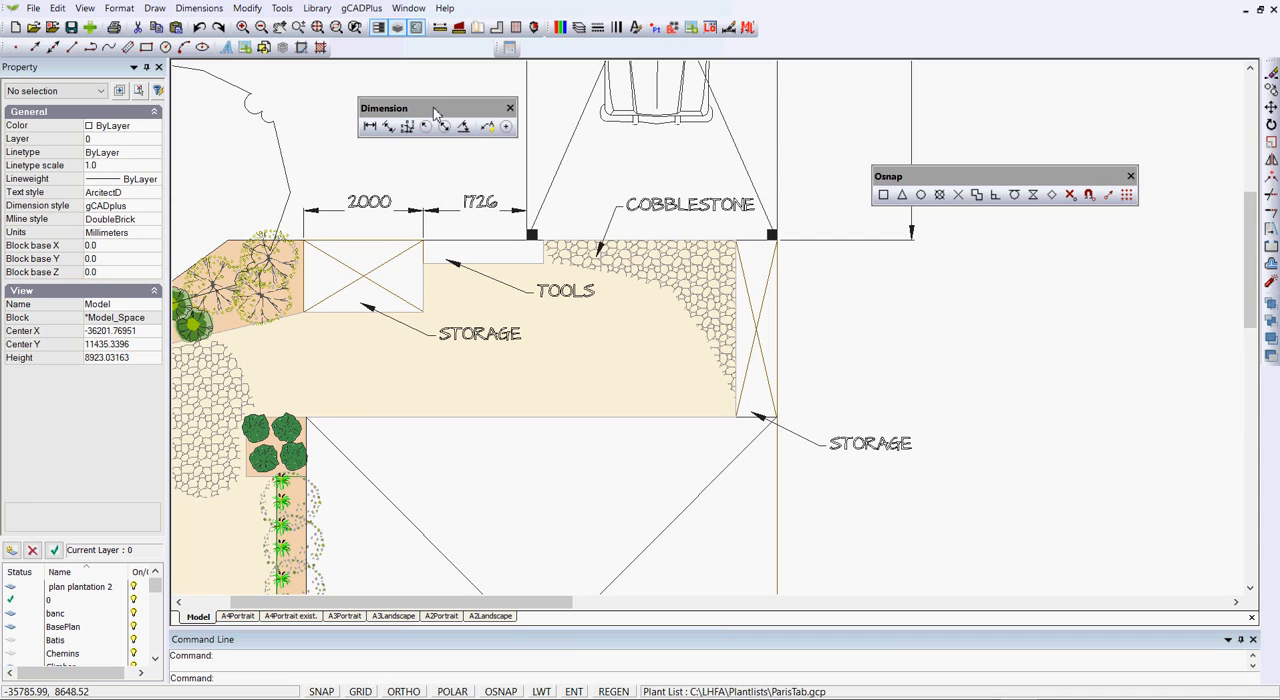
click(196, 10)
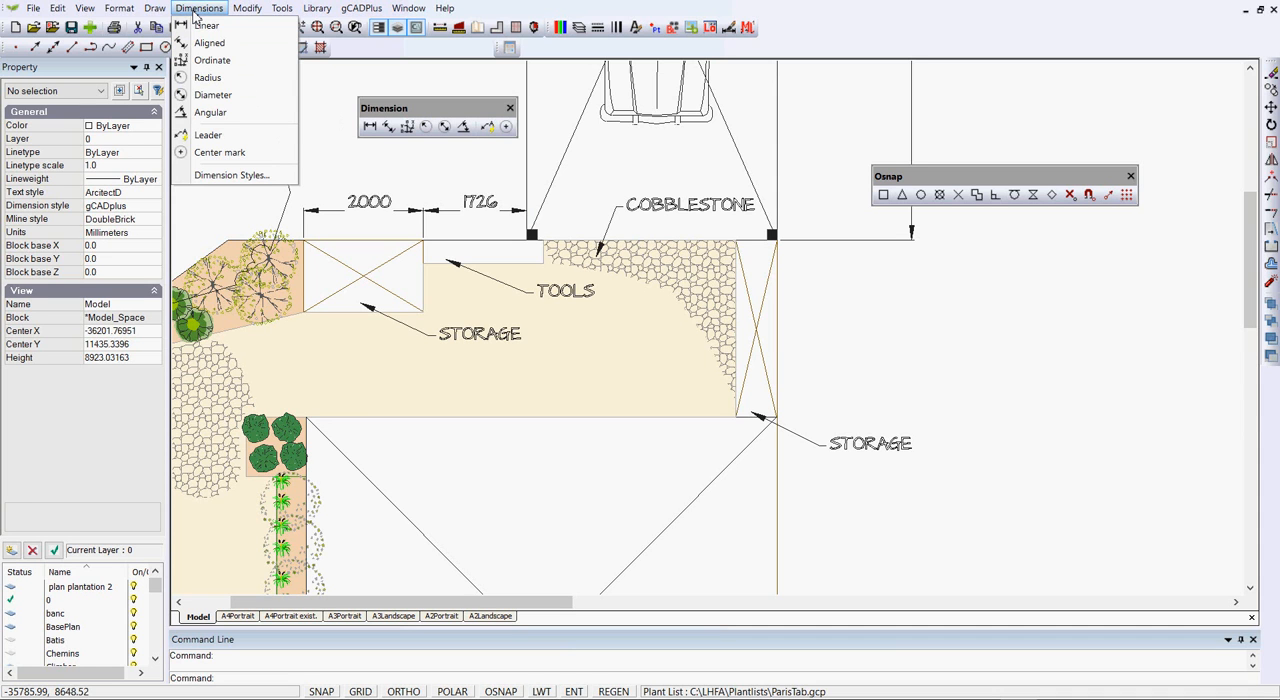
click(369, 128)
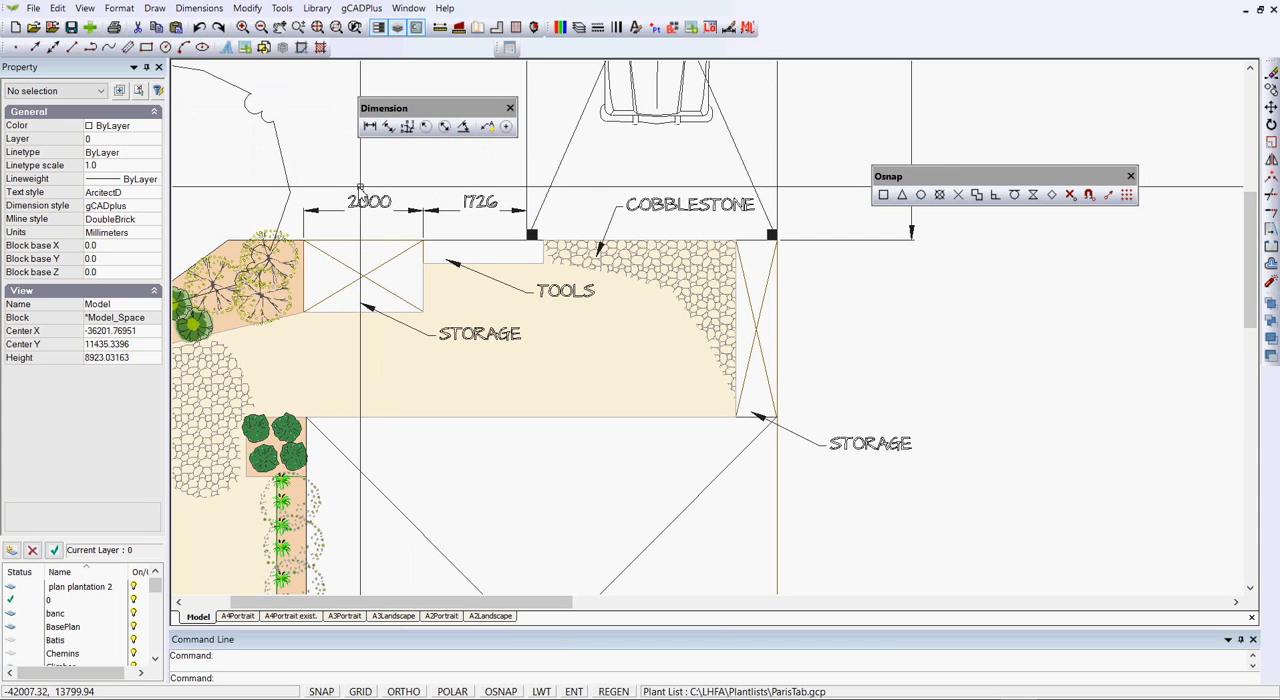
click(369, 126)
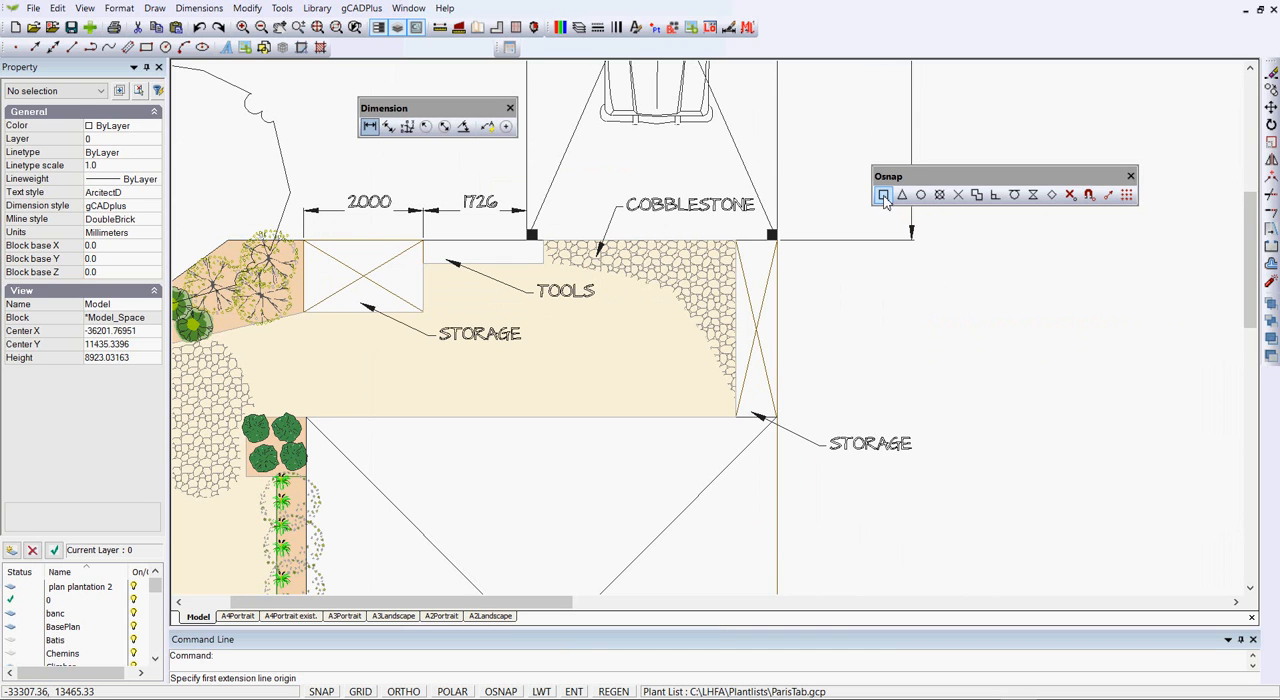
click(884, 196)
click(777, 243)
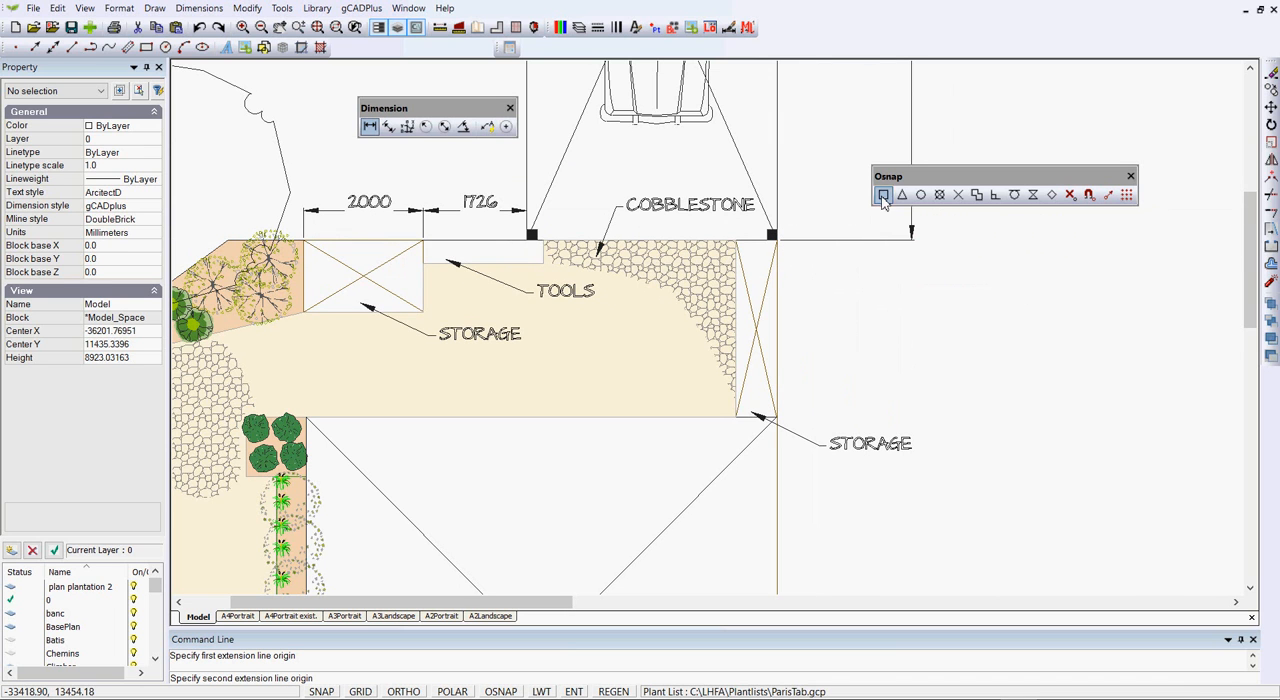
click(777, 417)
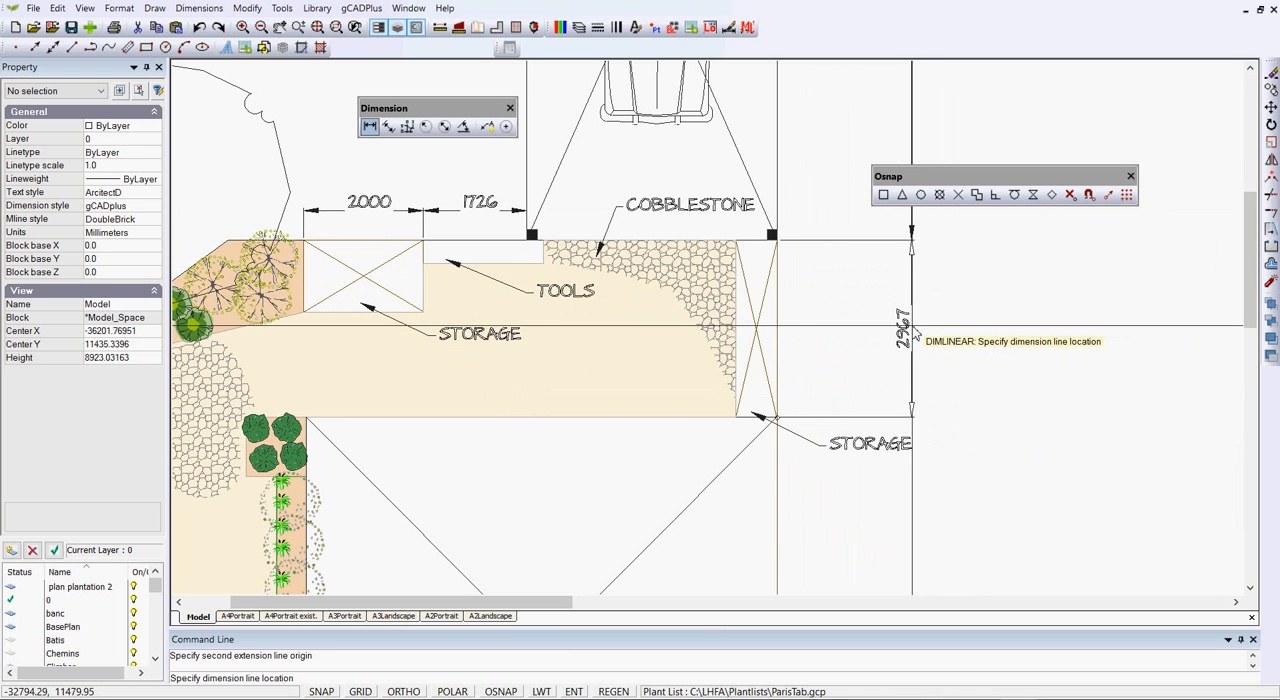
click(913, 334)
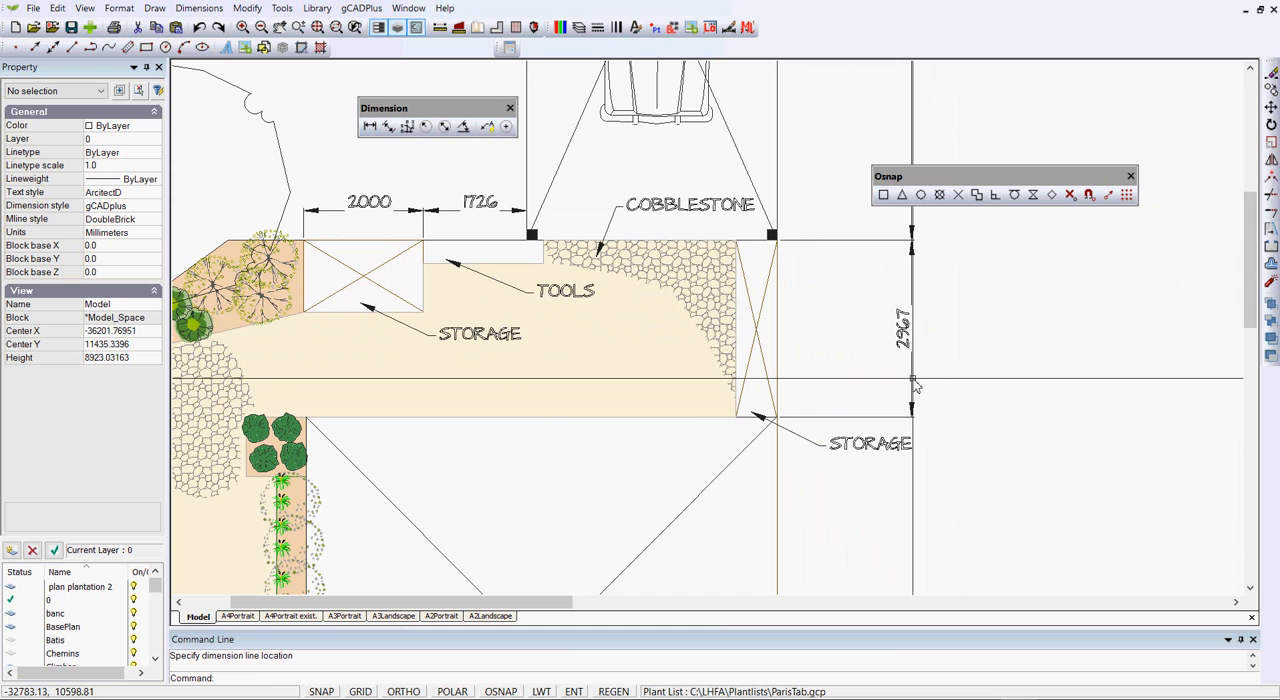
Move the text of the right-hand storage rectangle's vertical dimension slightly upward along its dimension line
click(902, 338)
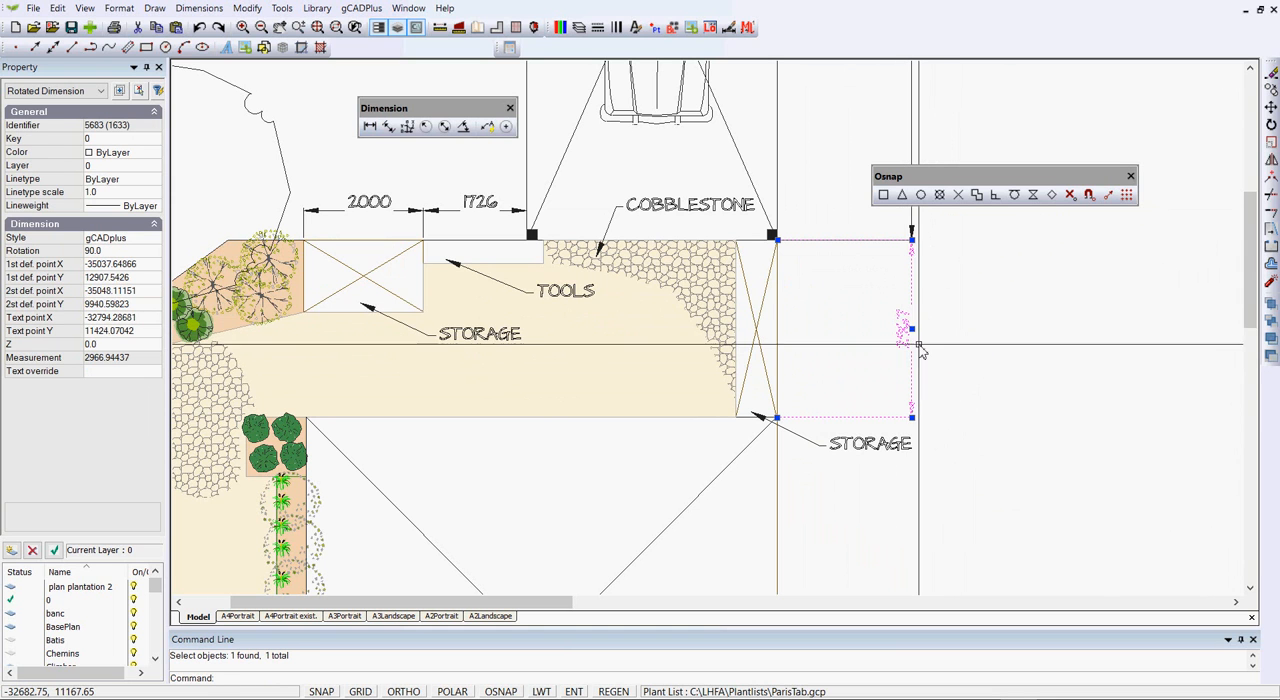
key(Escape)
scroll(940, 355, up, 2)
scroll(931, 345, down, 1)
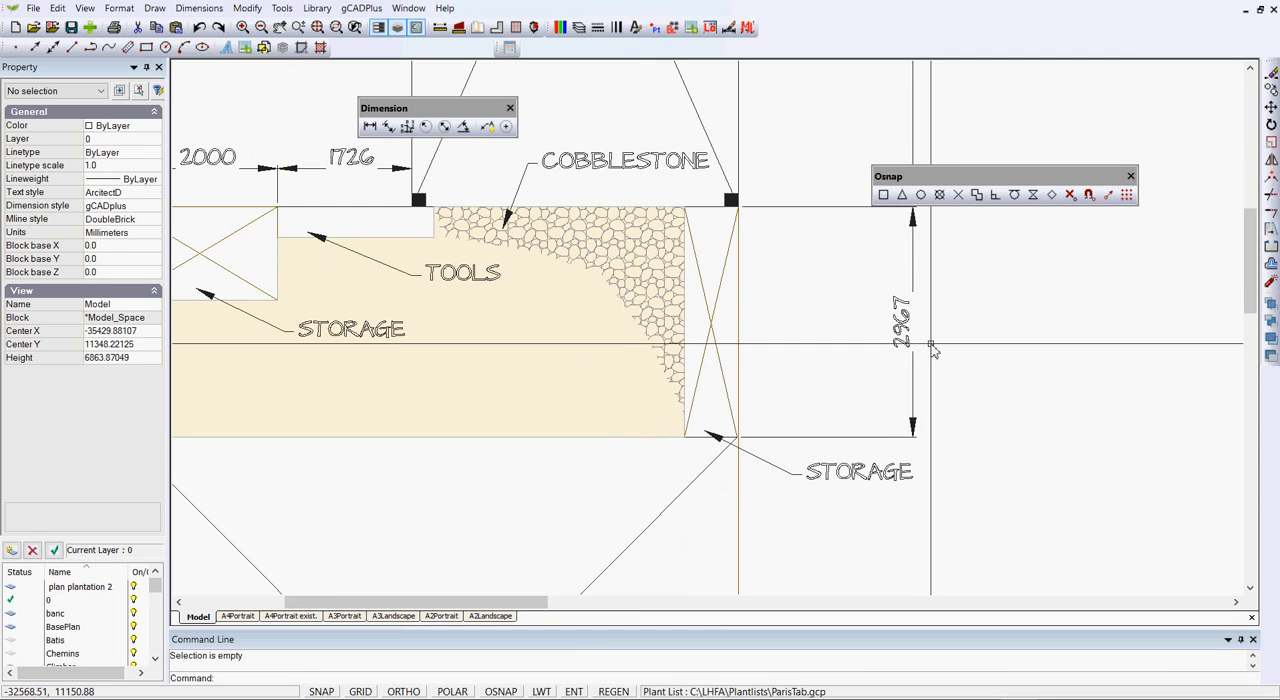
click(913, 366)
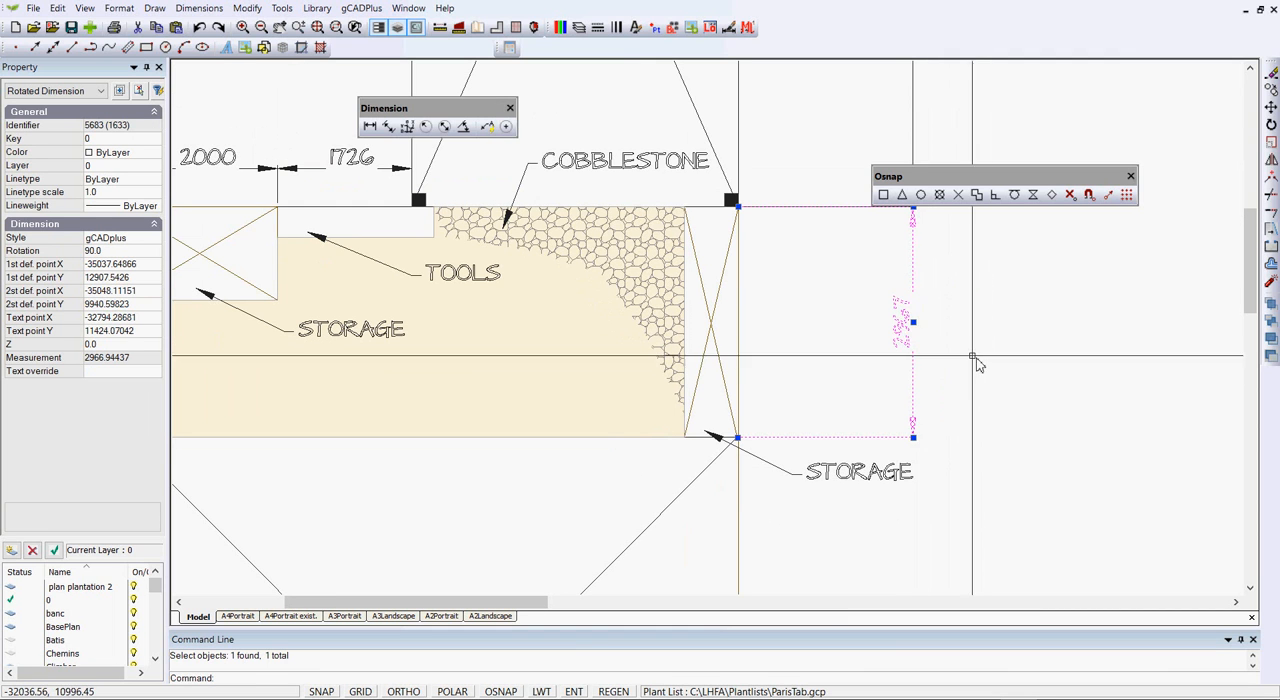
mouse_move(913, 326)
mouse_down()
mouse_move(915, 292)
mouse_move(914, 313)
mouse_up()
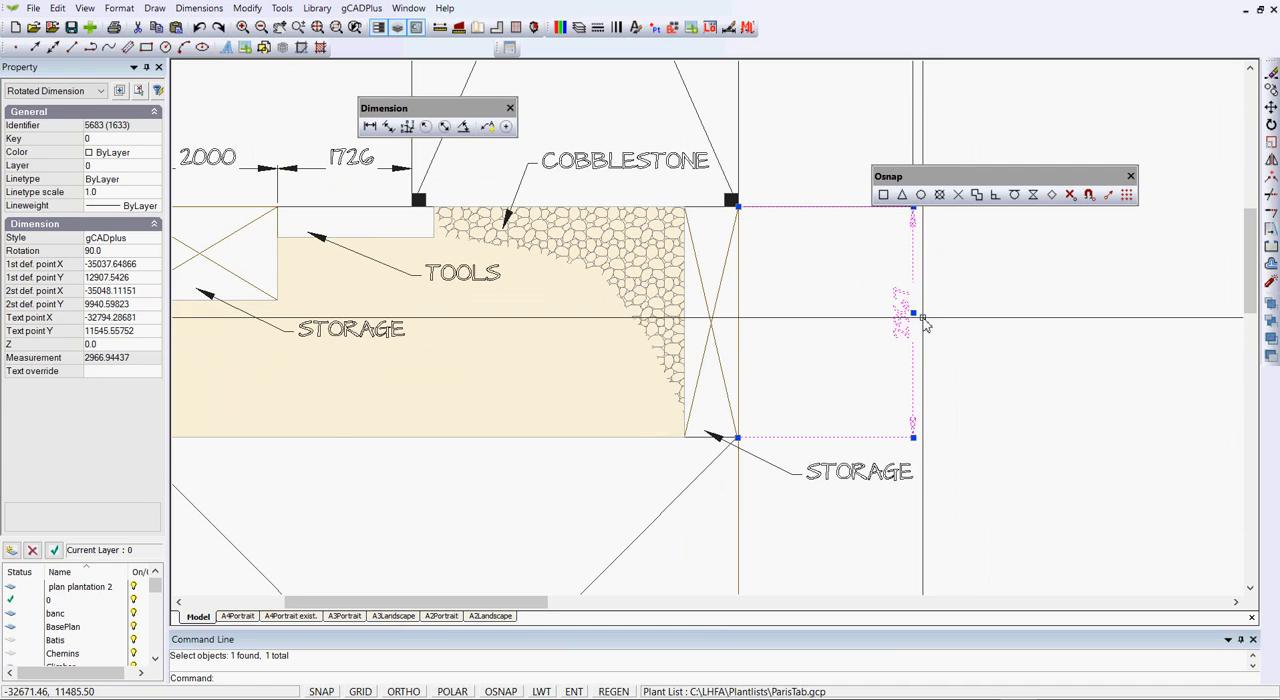
key(Escape)
scroll(998, 366, down, 2)
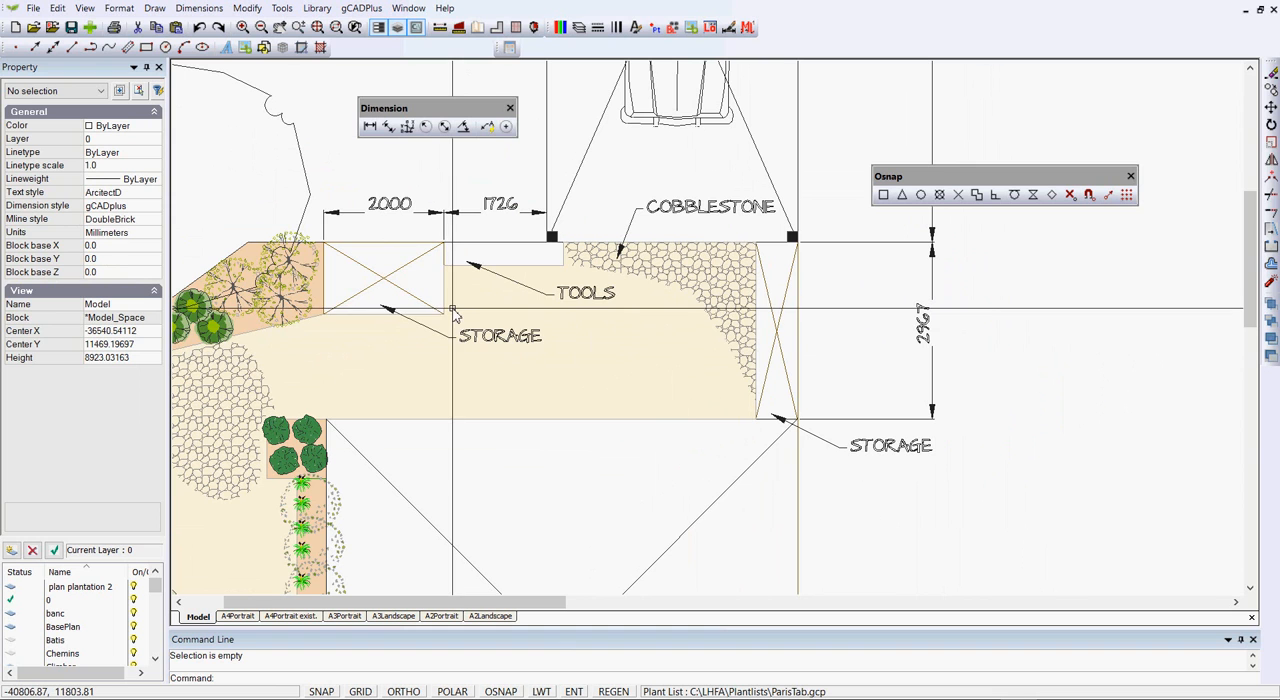
Check the width and height properties of the storage rectangle beside the planting bed
click(390, 280)
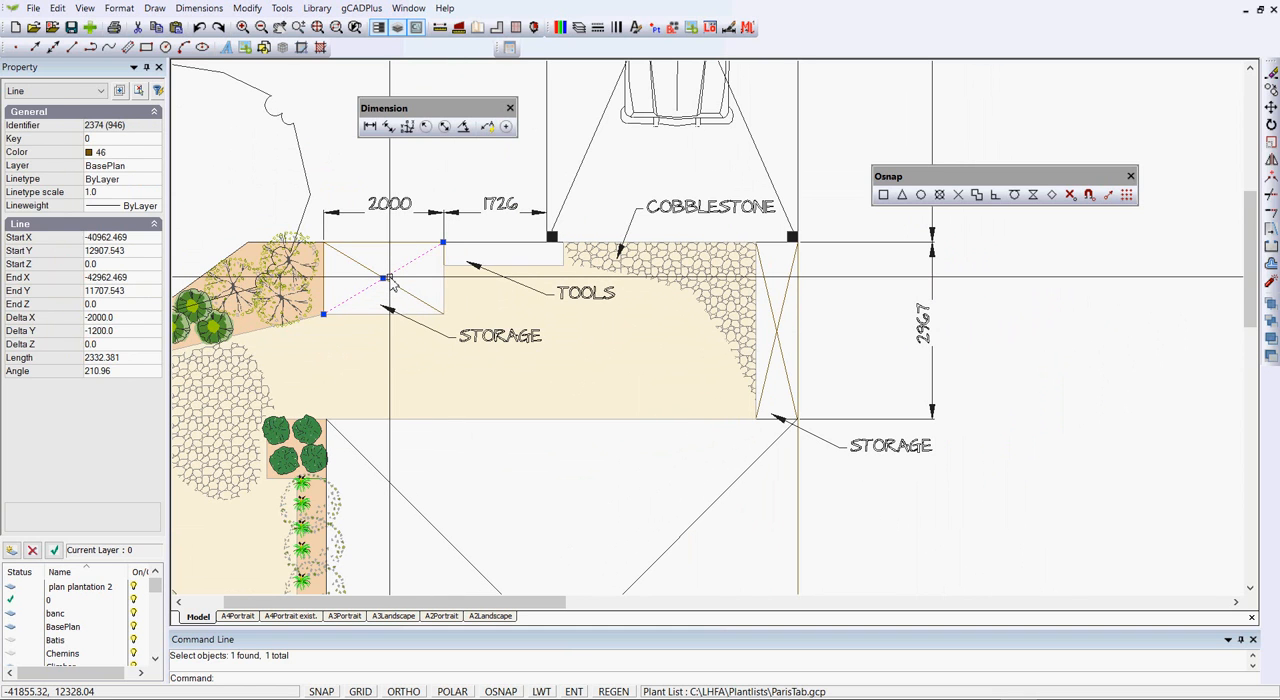
key(Escape)
click(396, 243)
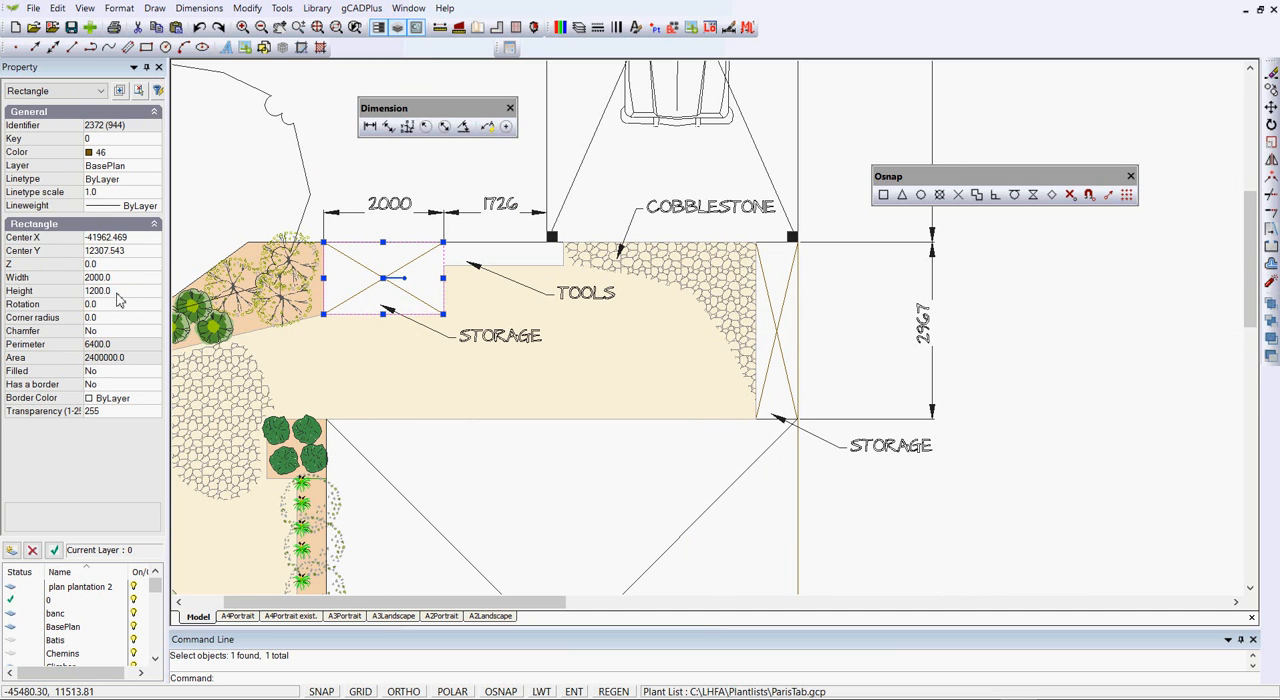
key(Escape)
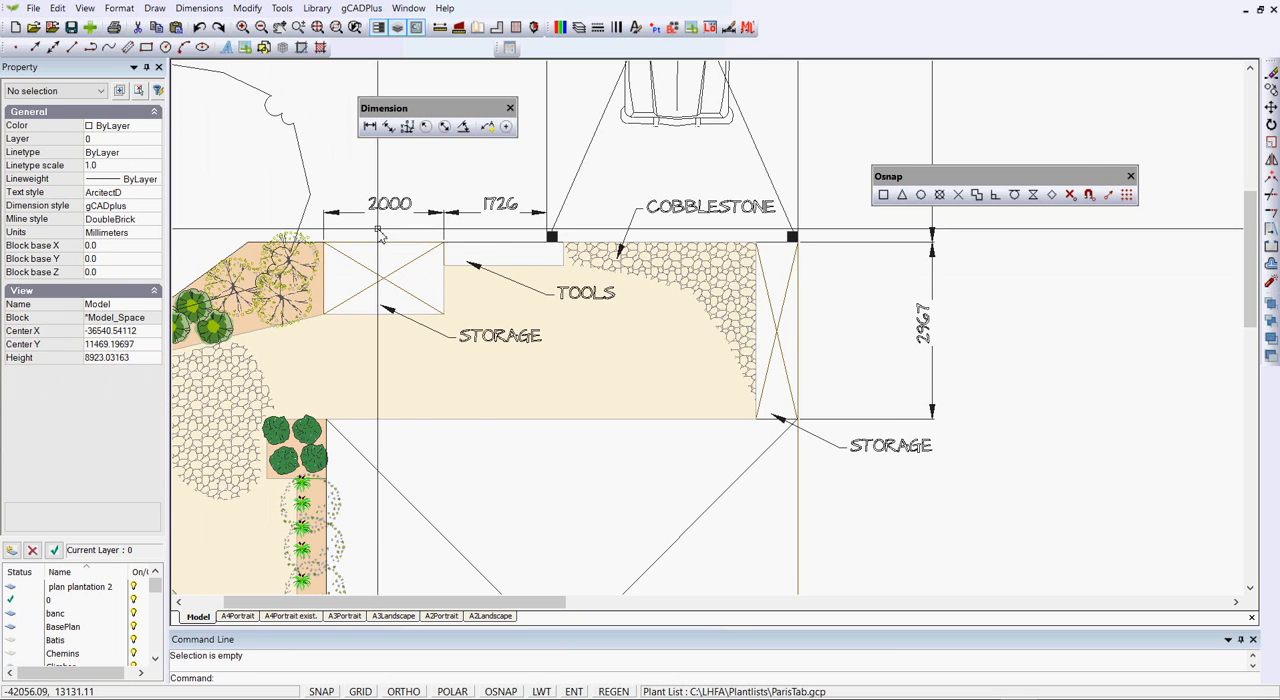
Measure the distance from the left storage rectangle's upper-right corner to the left side line of the car bay
scroll(383, 233, up, 2)
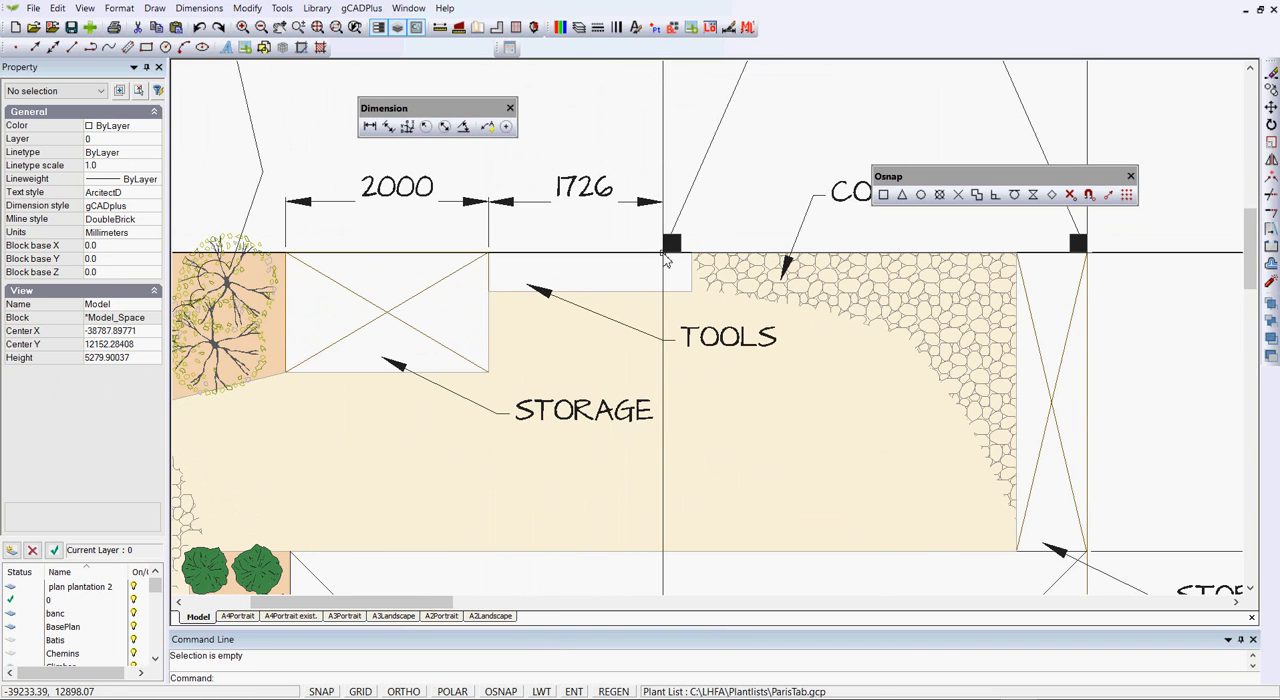
click(440, 27)
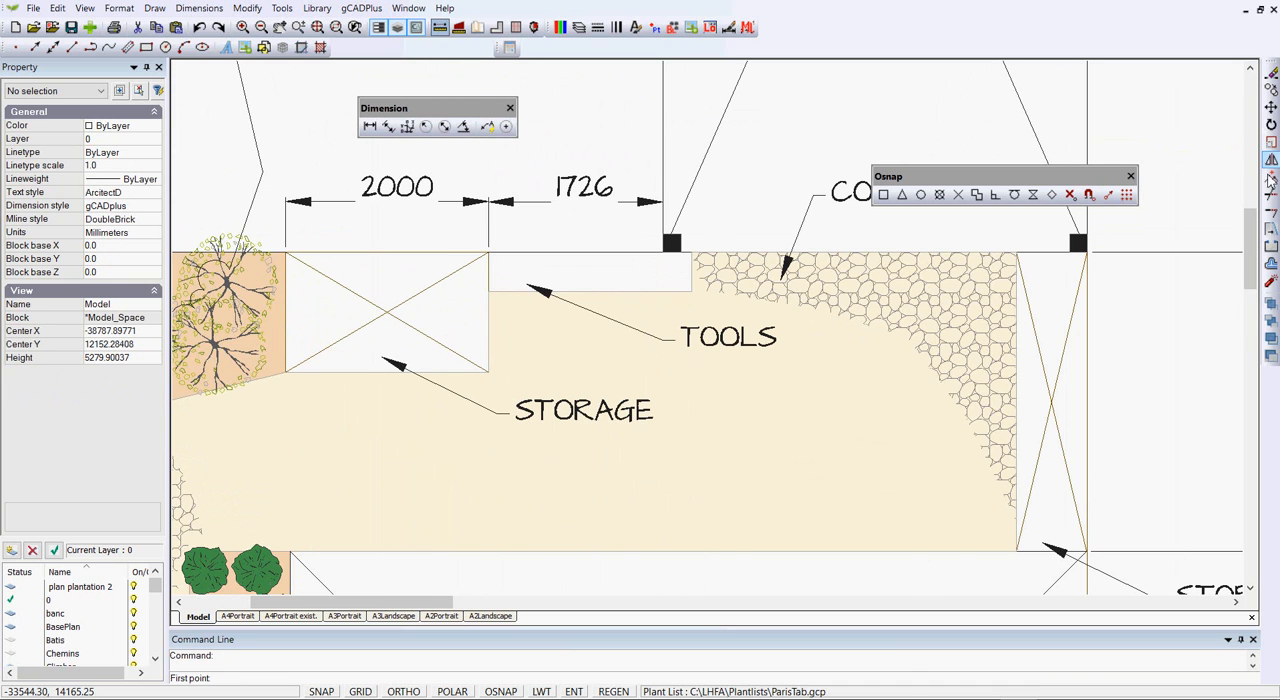
click(884, 195)
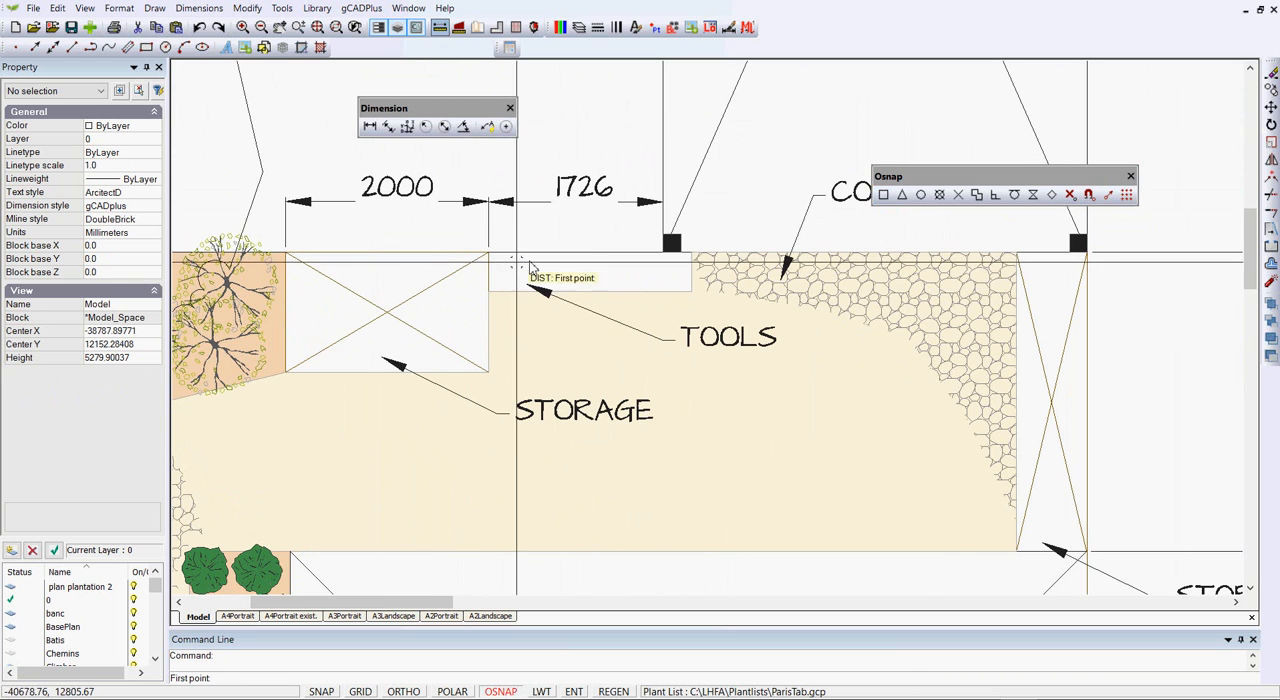
click(488, 252)
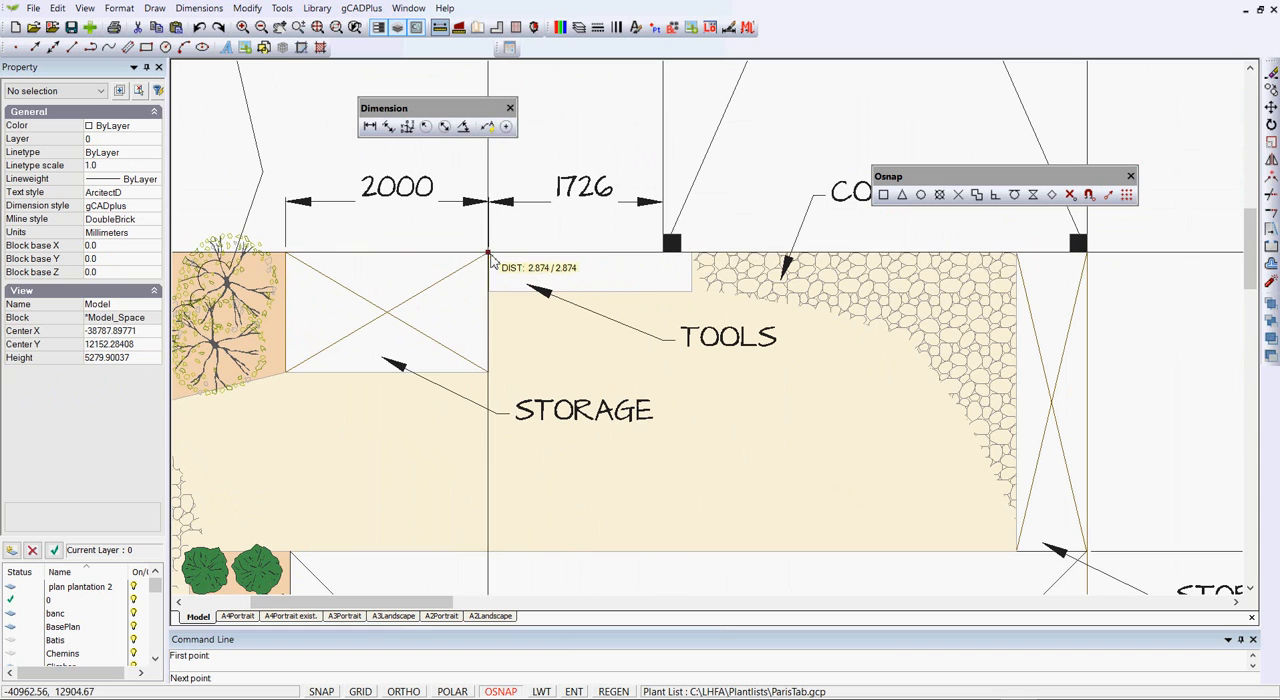
click(902, 195)
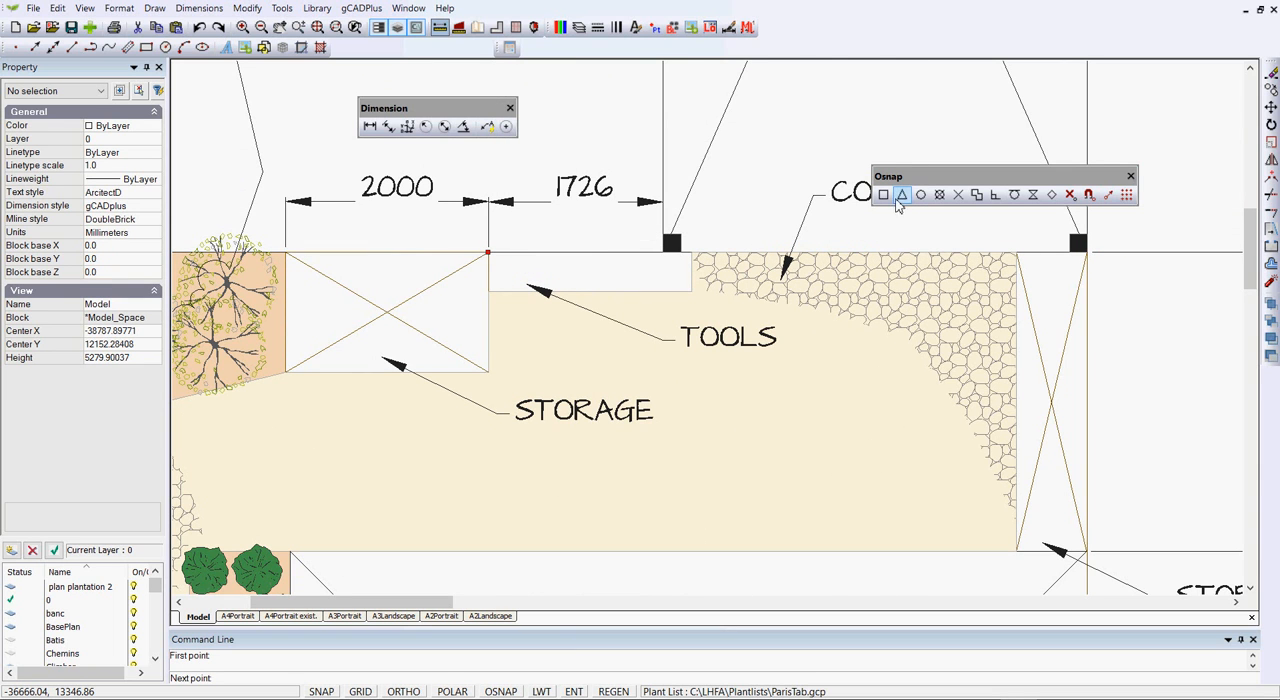
click(662, 255)
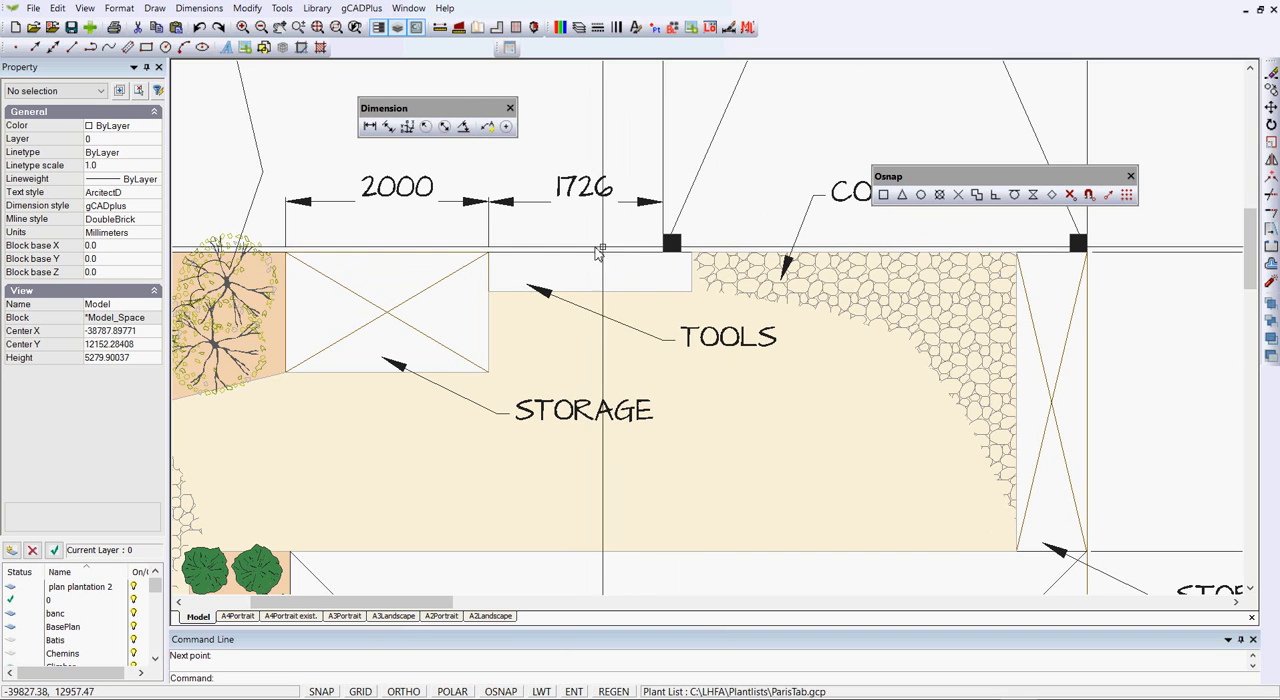
Review the available dimension styles and close the dialog without changing anything
scroll(594, 258, down, 1)
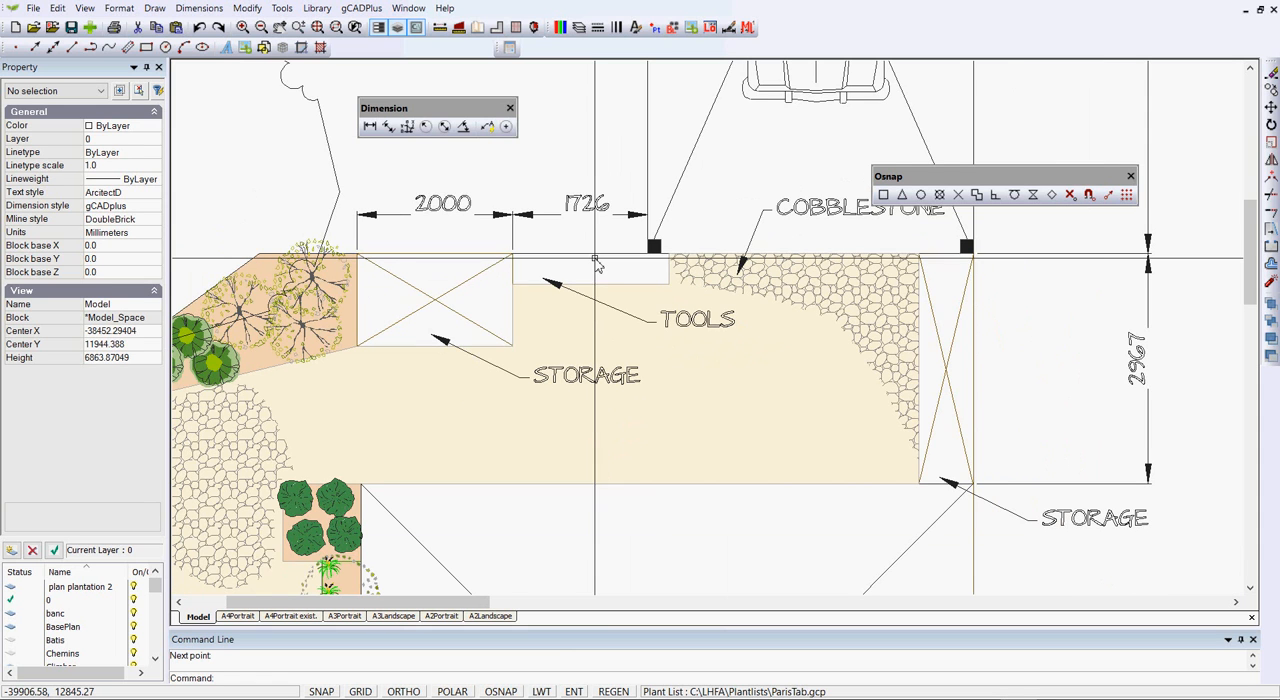
click(199, 8)
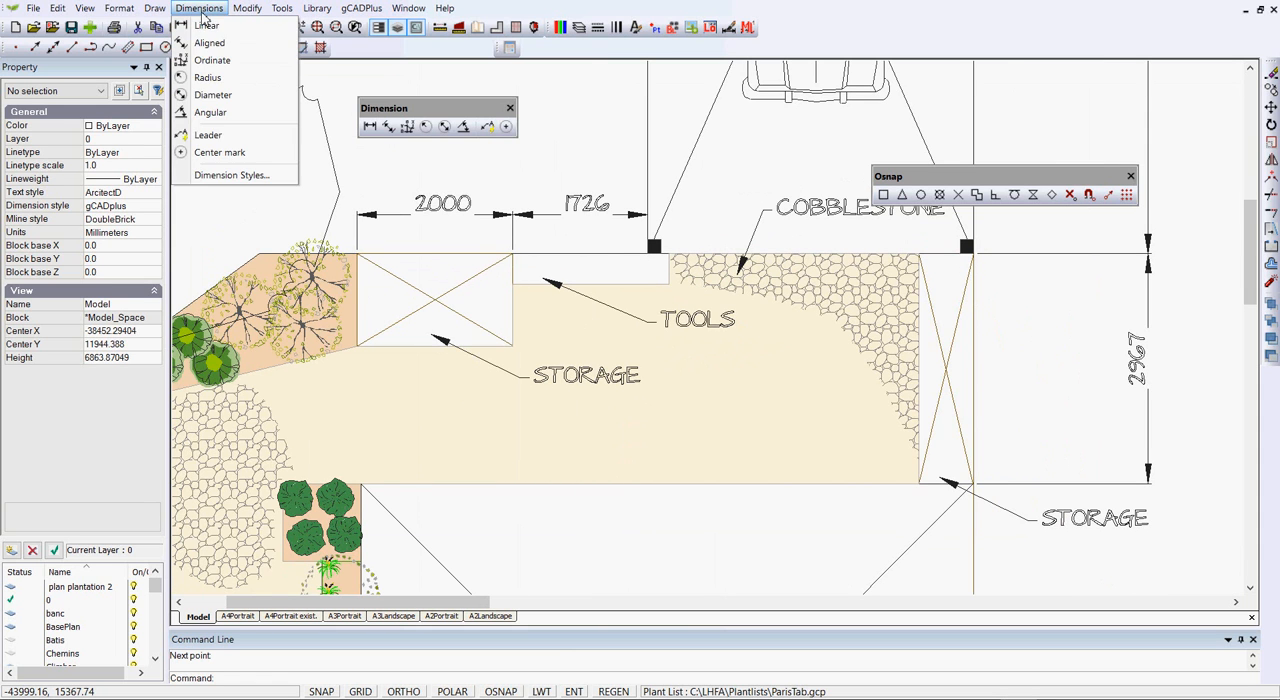
click(224, 176)
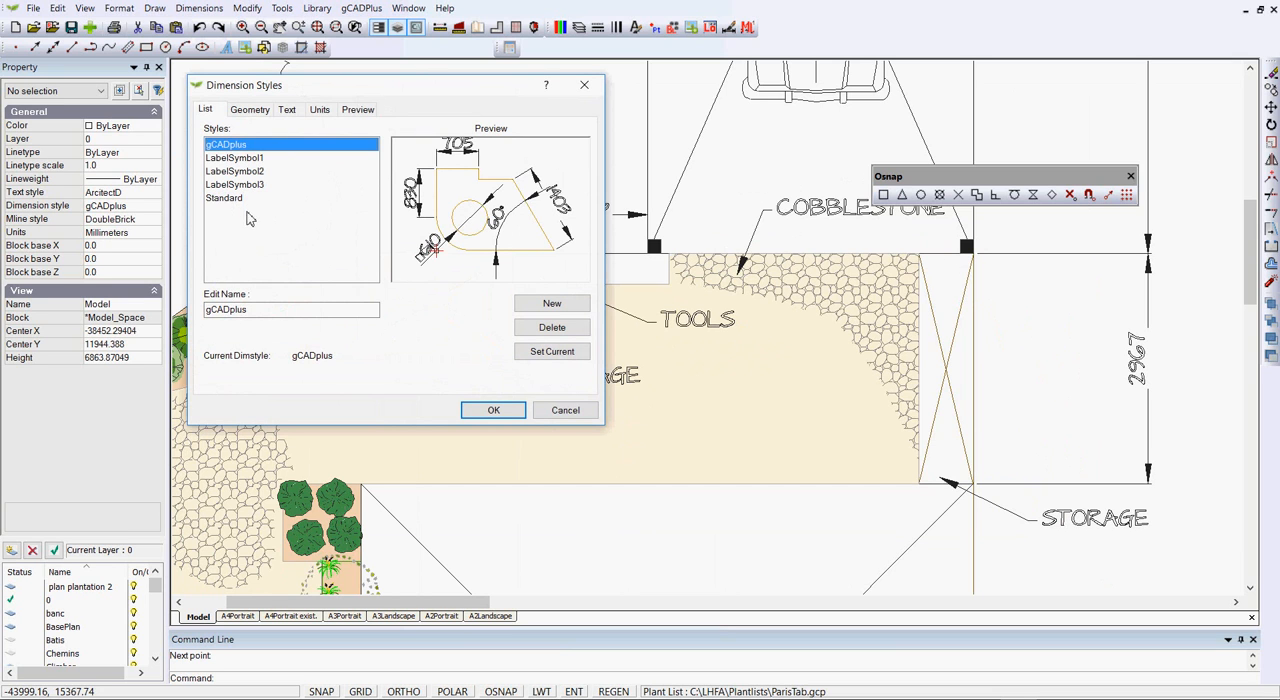
click(565, 411)
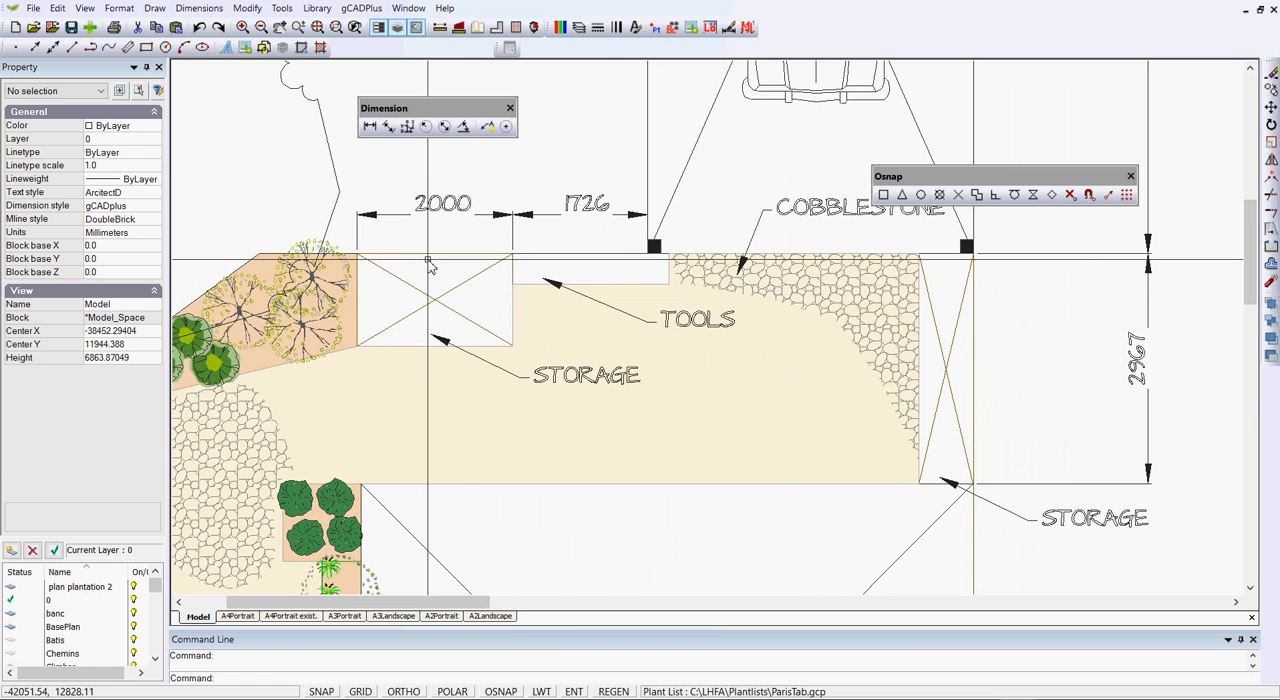
Inspect the left storage rectangle and the vertical boundary line beside the right-hand storage, leaving both unchanged
click(513, 276)
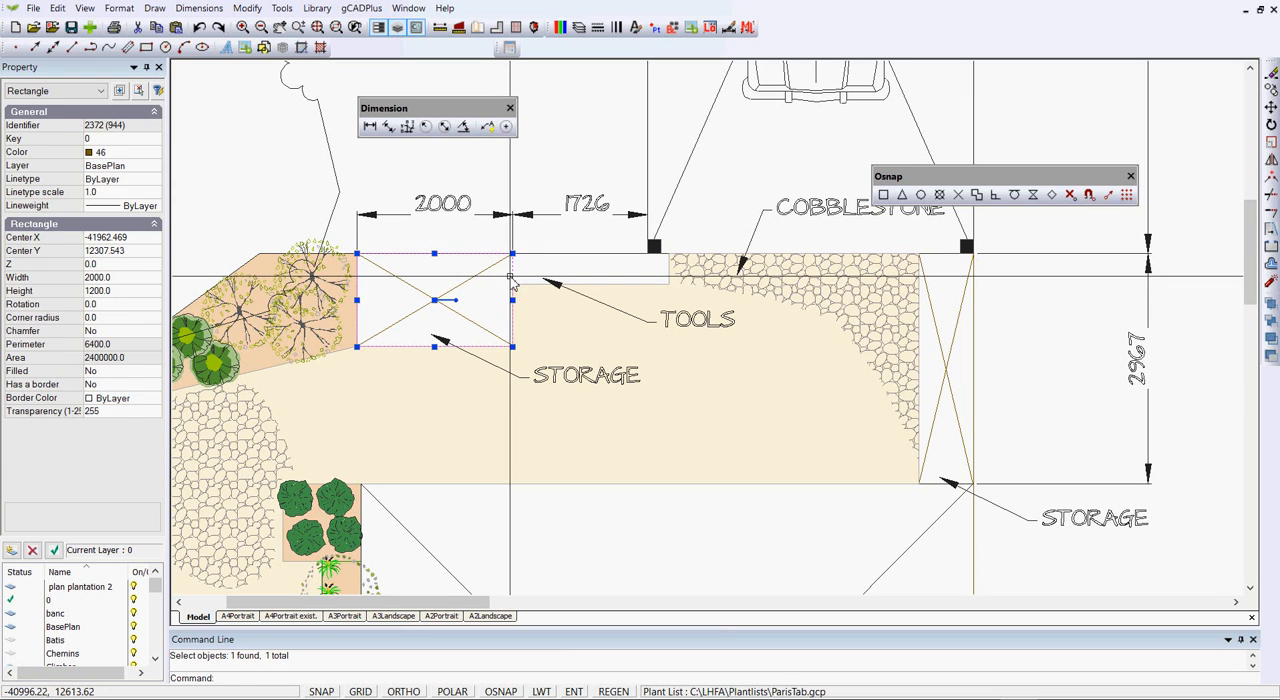
key(Escape)
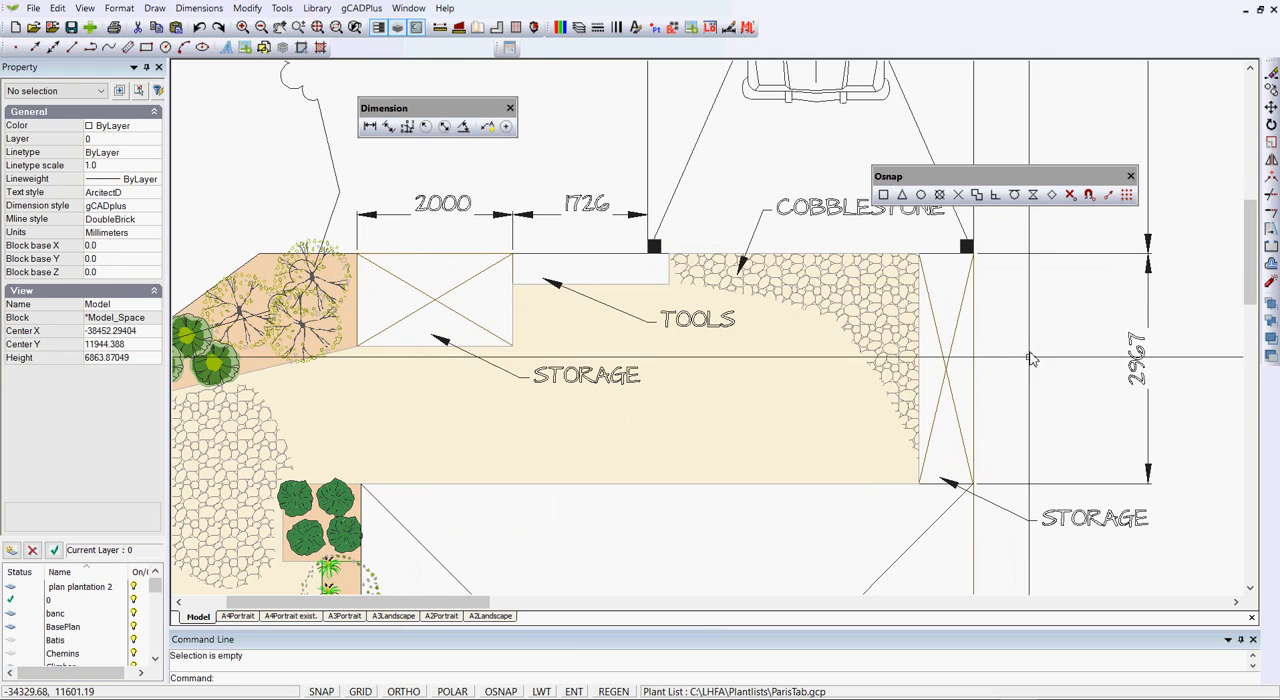
scroll(996, 365, up, 1)
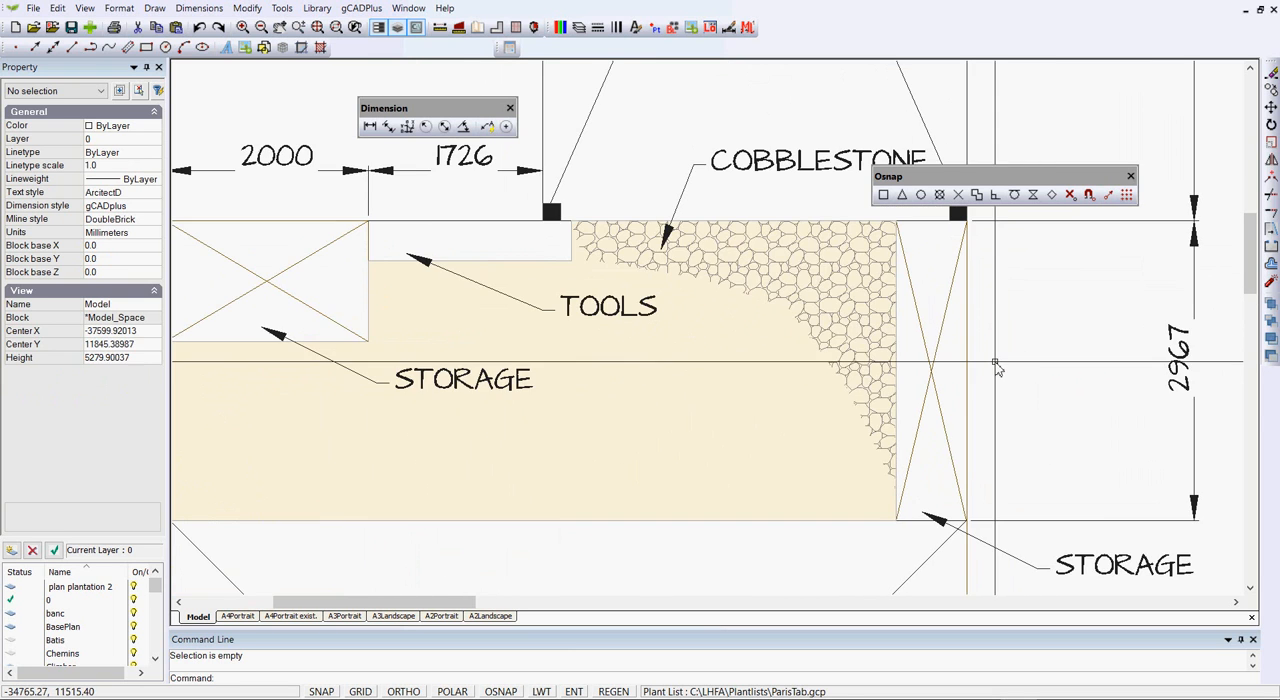
click(967, 411)
key(Escape)
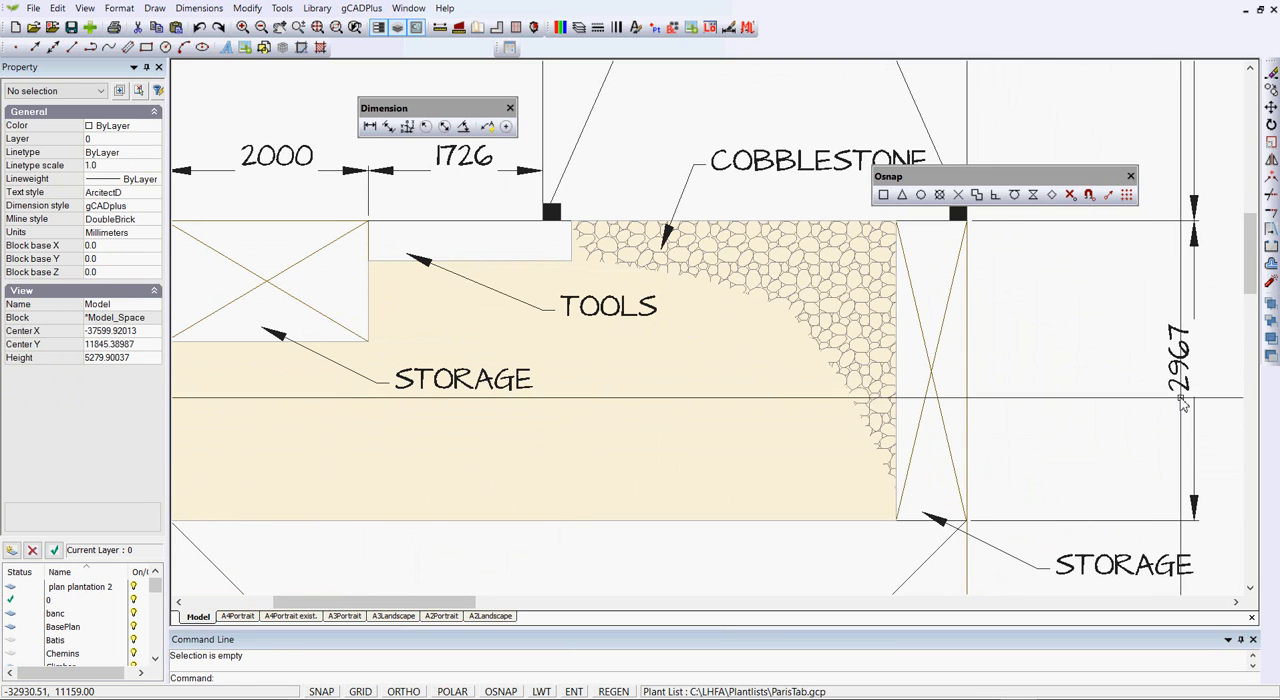
Override the text of the vertical dimension beside the car bay with 9500
scroll(1140, 374, down, 3)
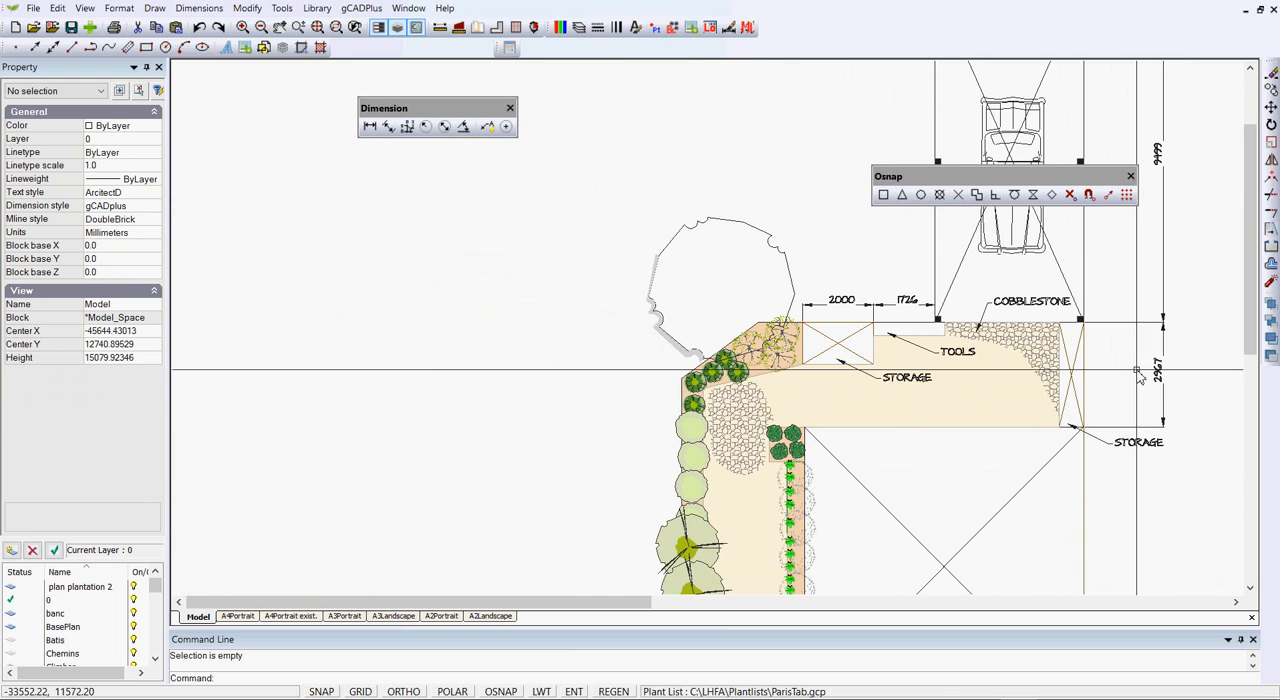
middle_drag(1098, 268, 895, 392)
scroll(1000, 300, up, 1)
scroll(960, 300, up, 1)
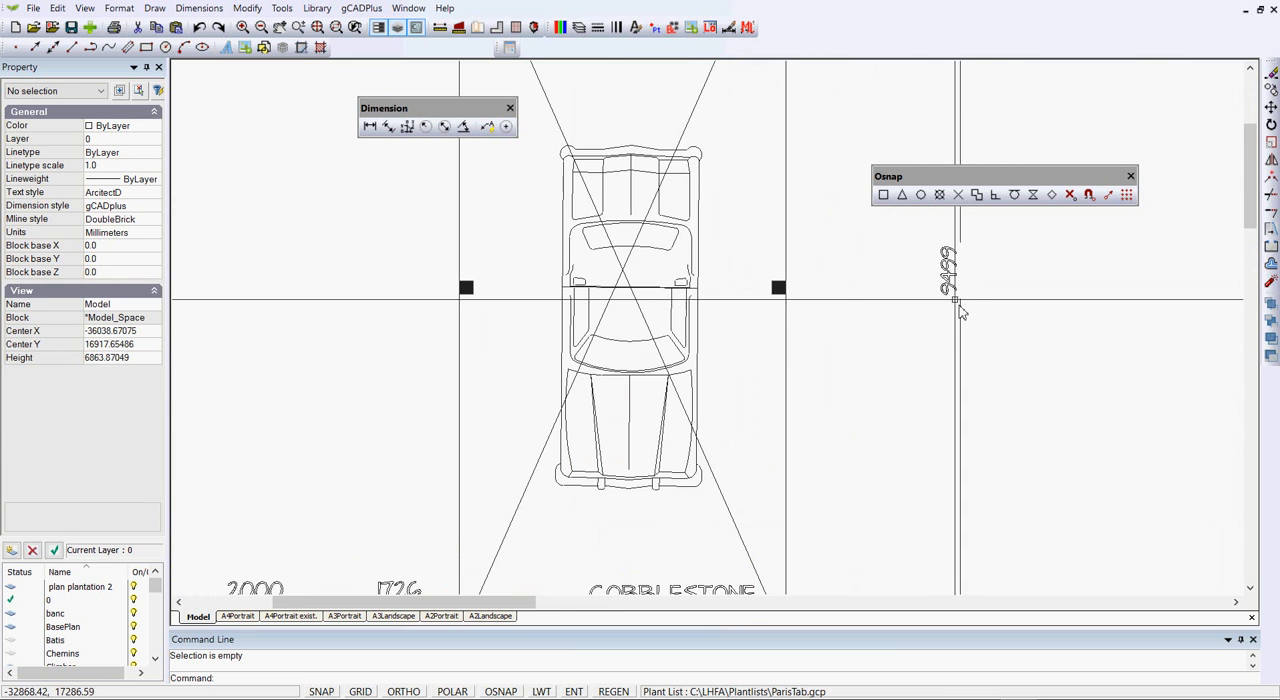
scroll(952, 292, up, 1)
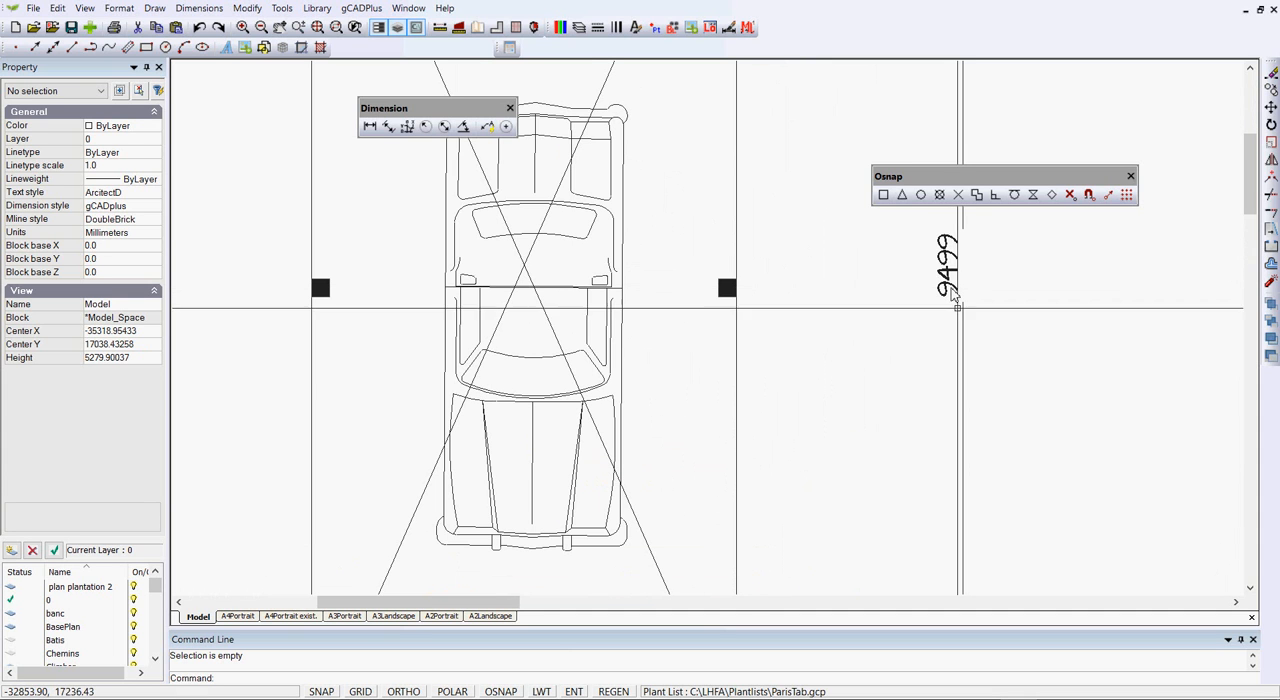
click(963, 348)
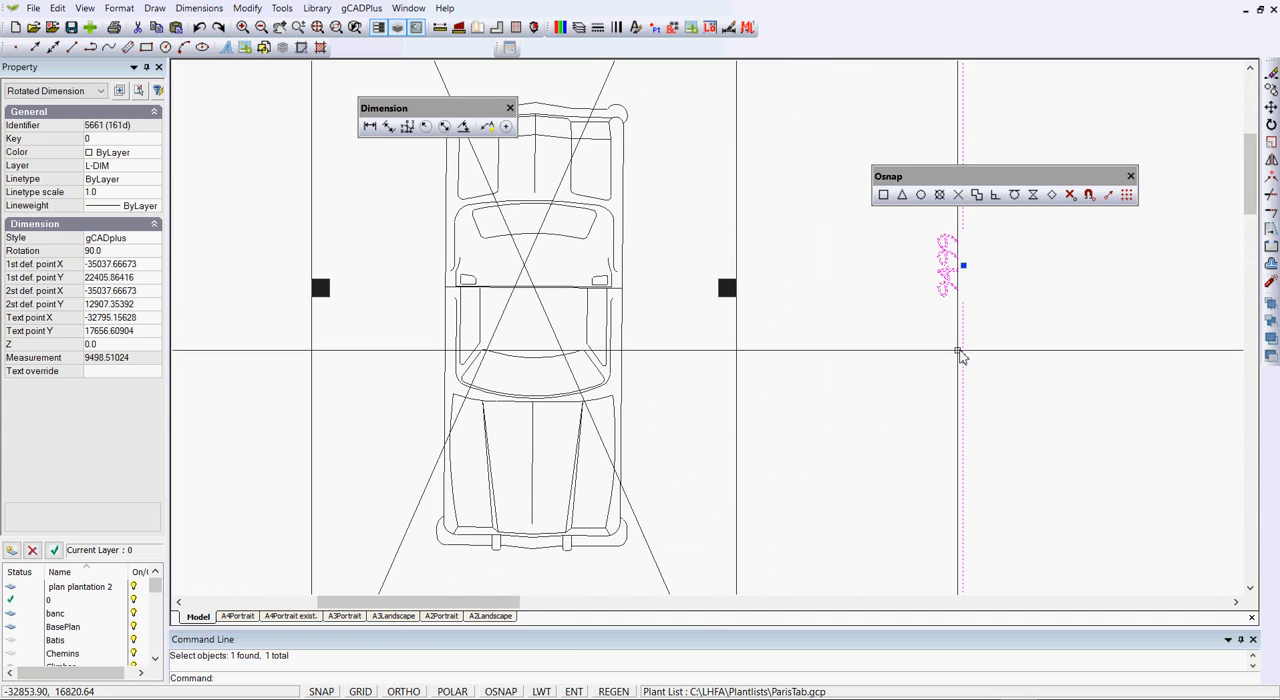
scroll(963, 352, down, 2)
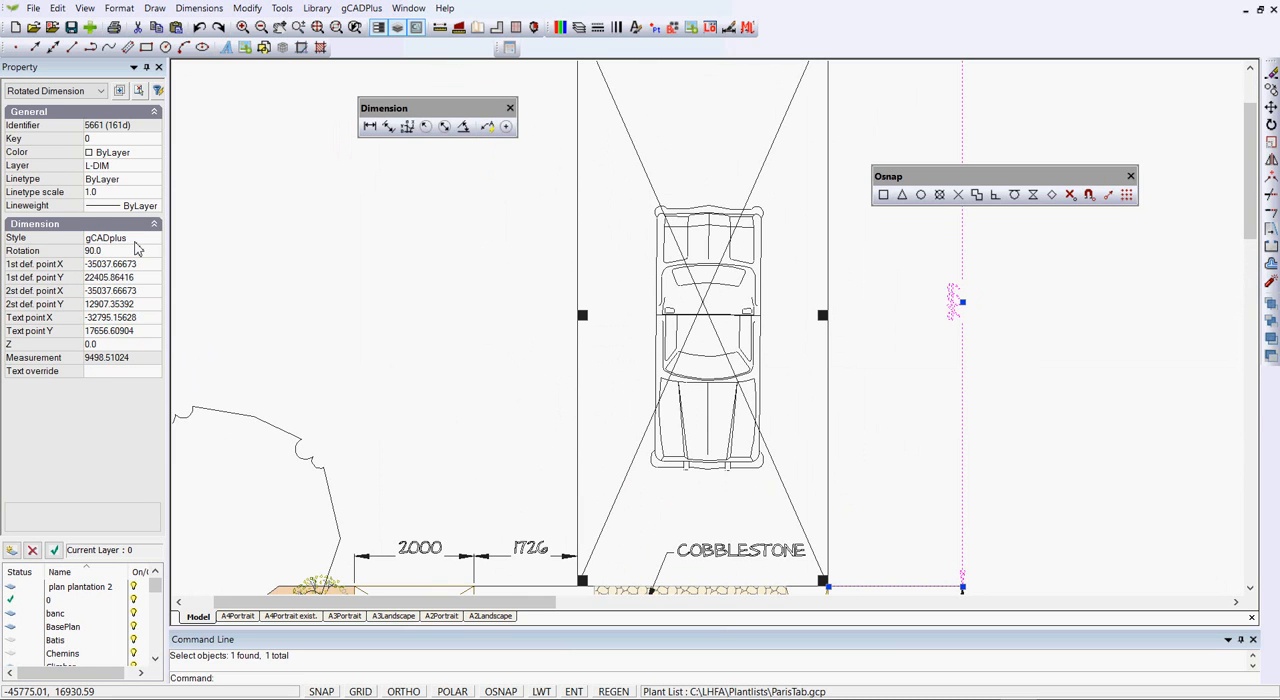
click(110, 372)
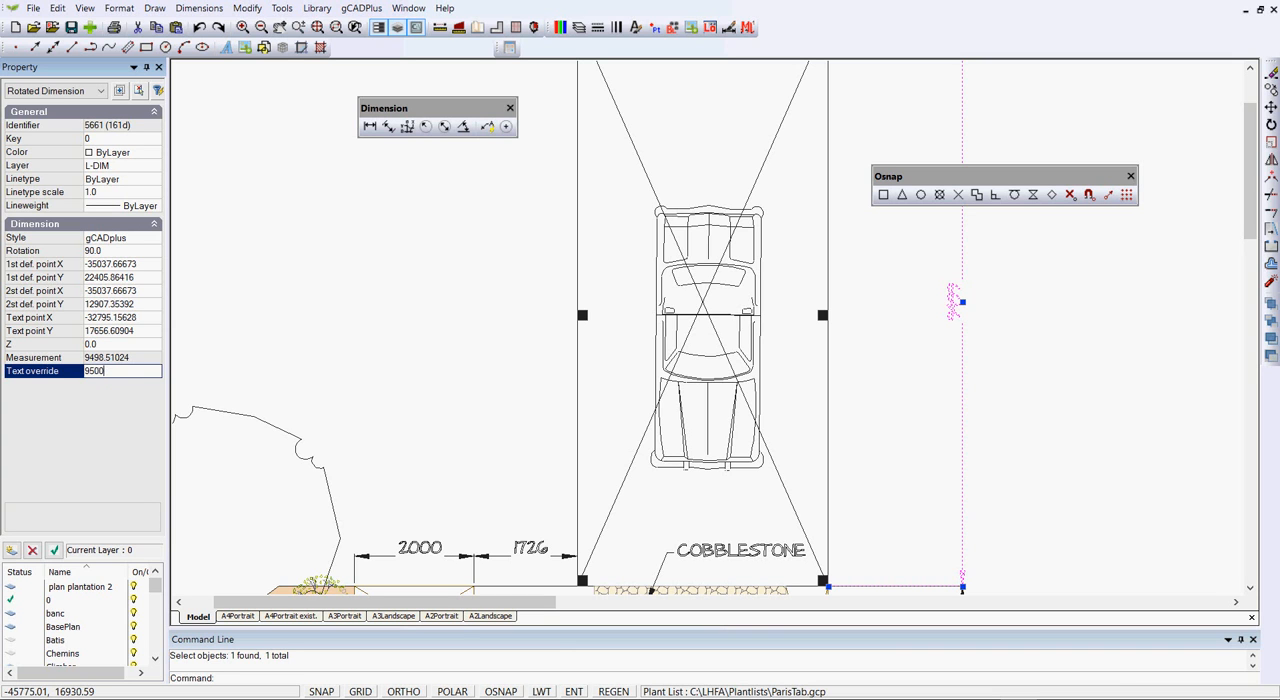
key(Return)
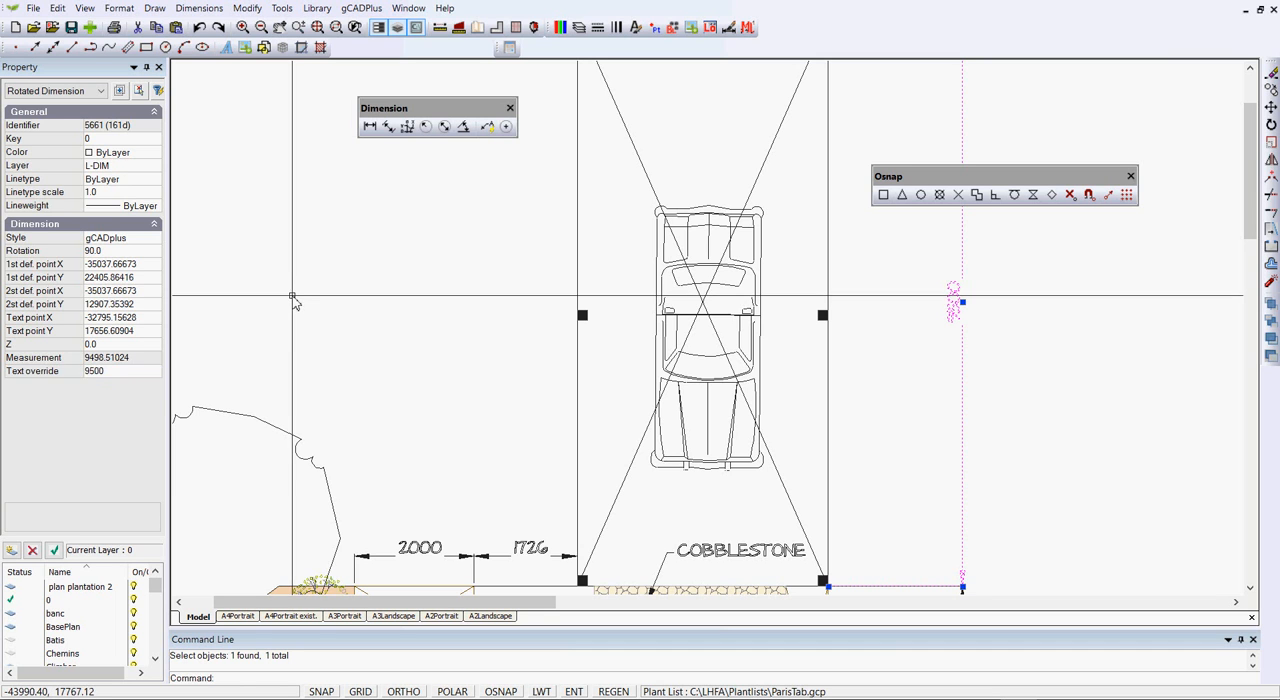
key(Escape)
scroll(1000, 350, down, 1)
scroll(980, 330, up, 2)
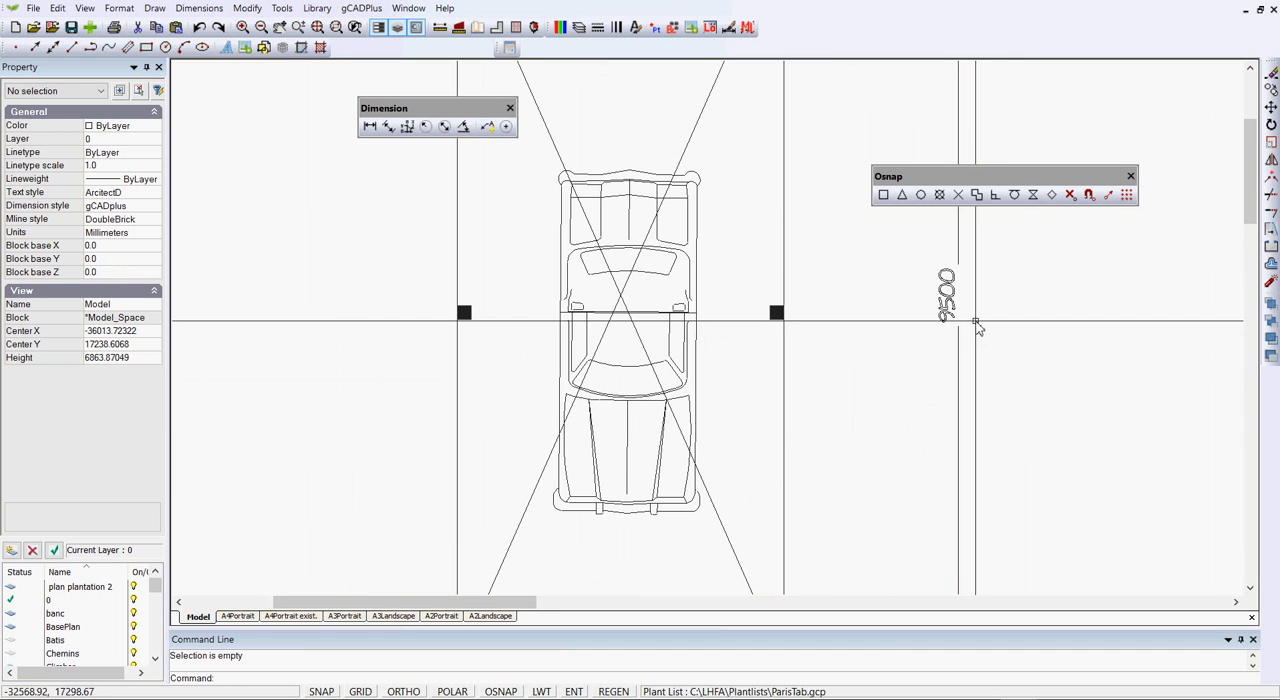
Move the floating Osnap toolbar up, clear of the vertical dimensions beside the plan
scroll(965, 320, down, 3)
scroll(973, 333, down, 2)
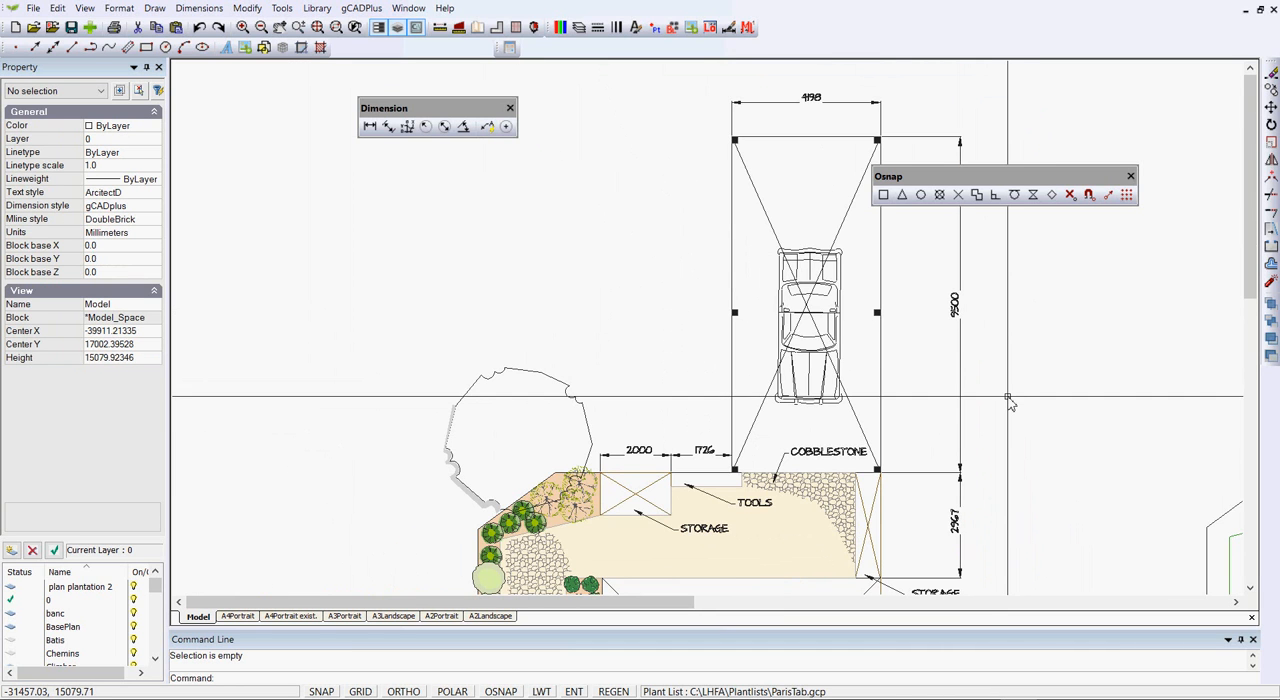
mouse_move(978, 435)
middle_down()
mouse_move(817, 380)
mouse_move(728, 325)
middle_up()
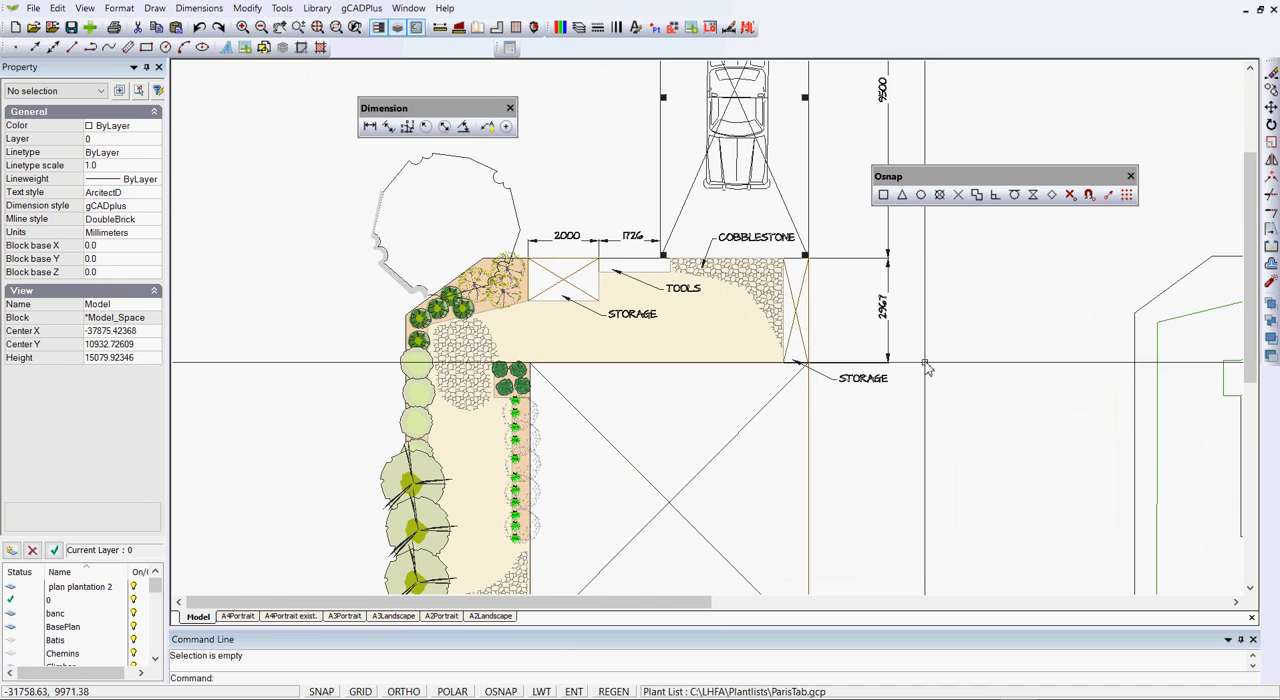
scroll(713, 340, up, 2)
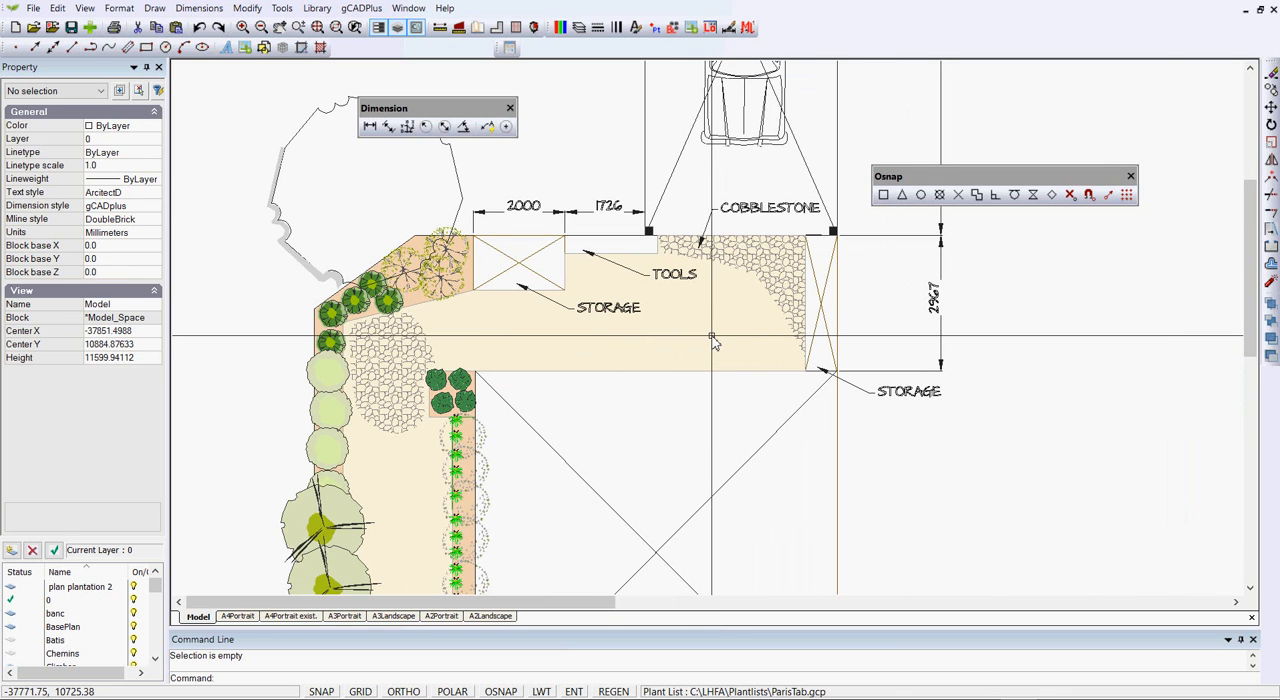
drag(1012, 178, 1088, 95)
scroll(963, 314, up, 3)
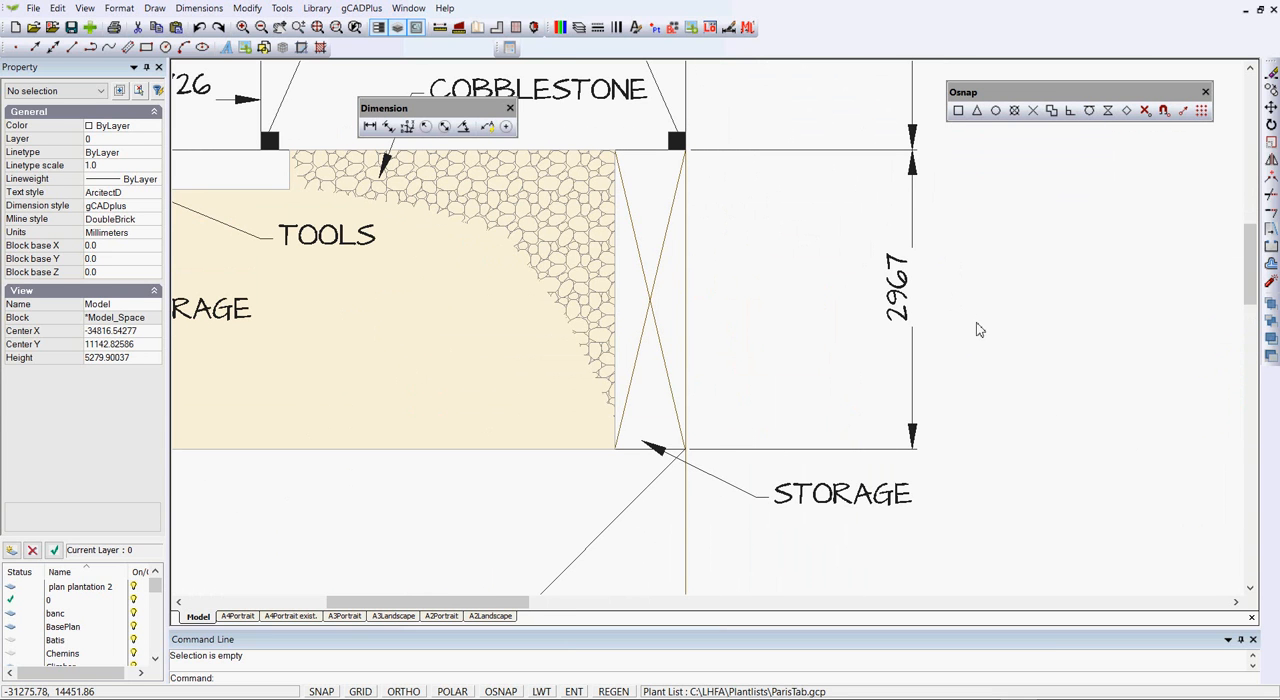
scroll(973, 324, down, 3)
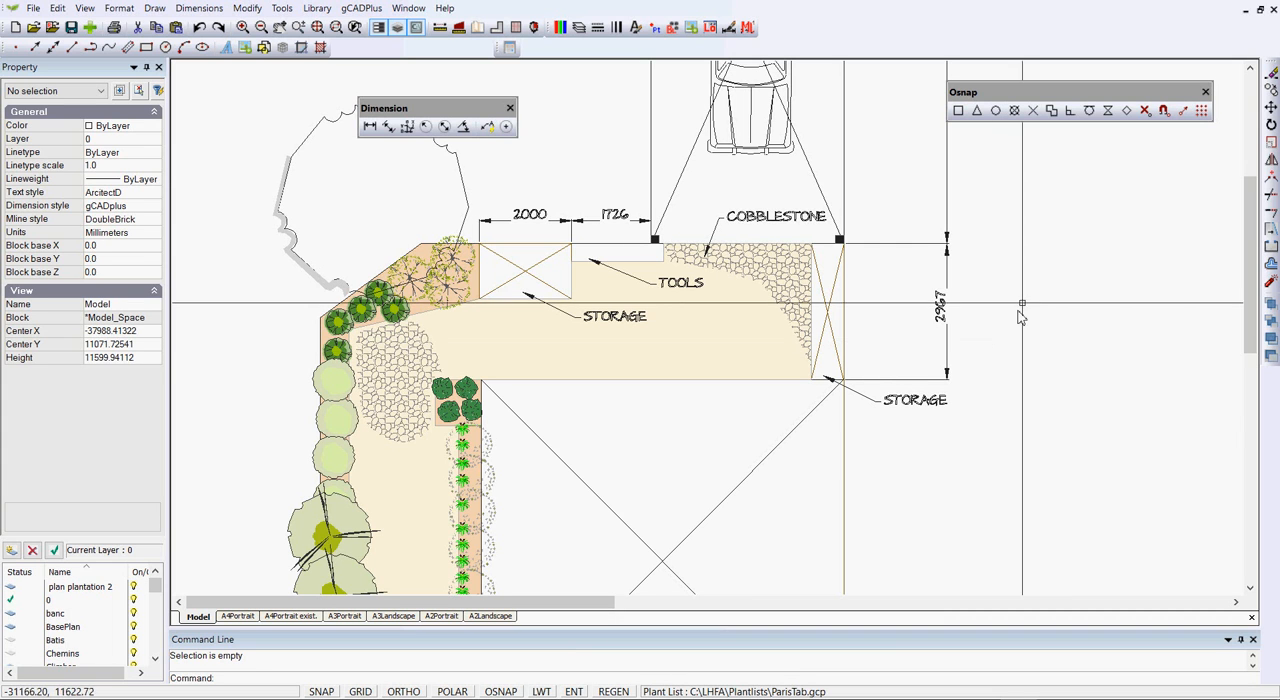
Compare the properties of the car bay's vertical dimension with those of the dimension beside the right-hand storage
click(946, 205)
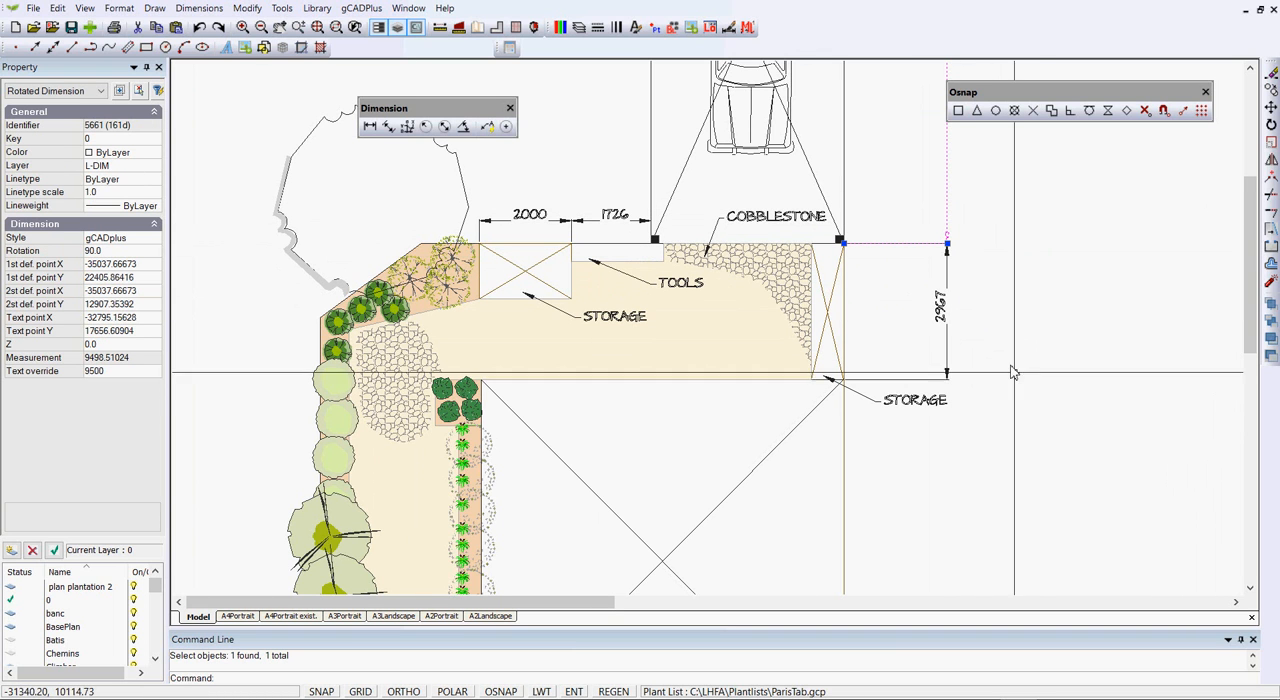
key(Escape)
click(940, 318)
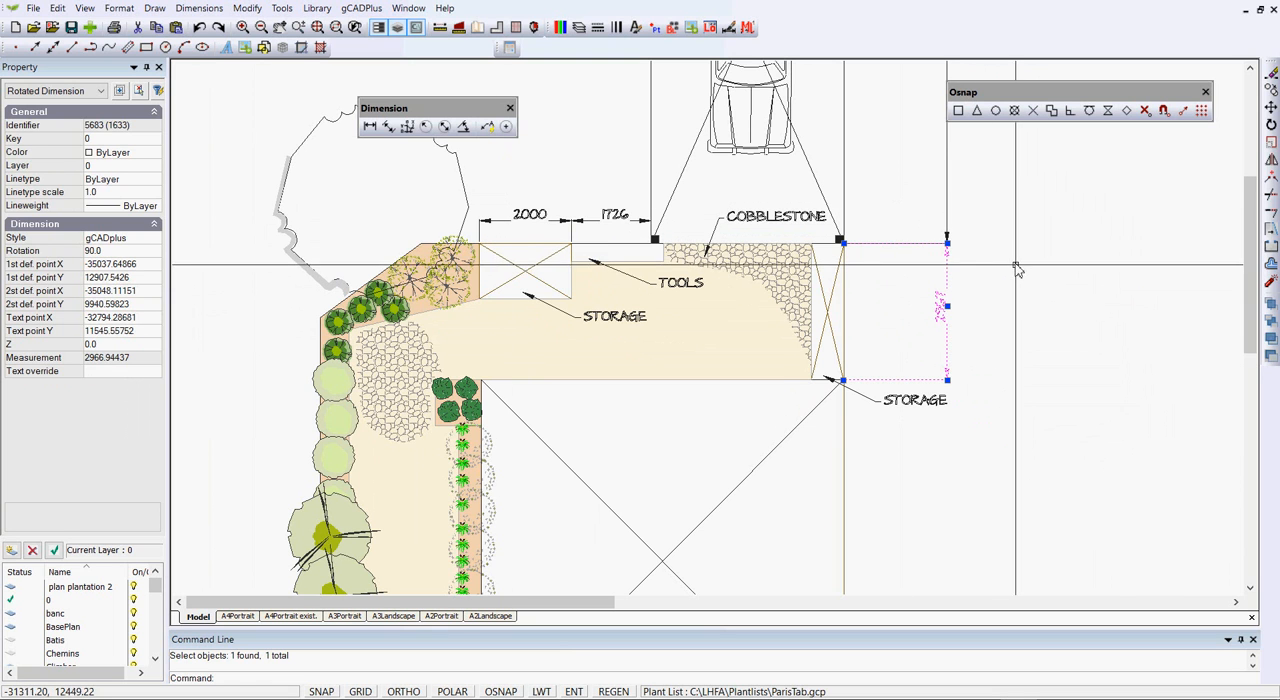
key(Escape)
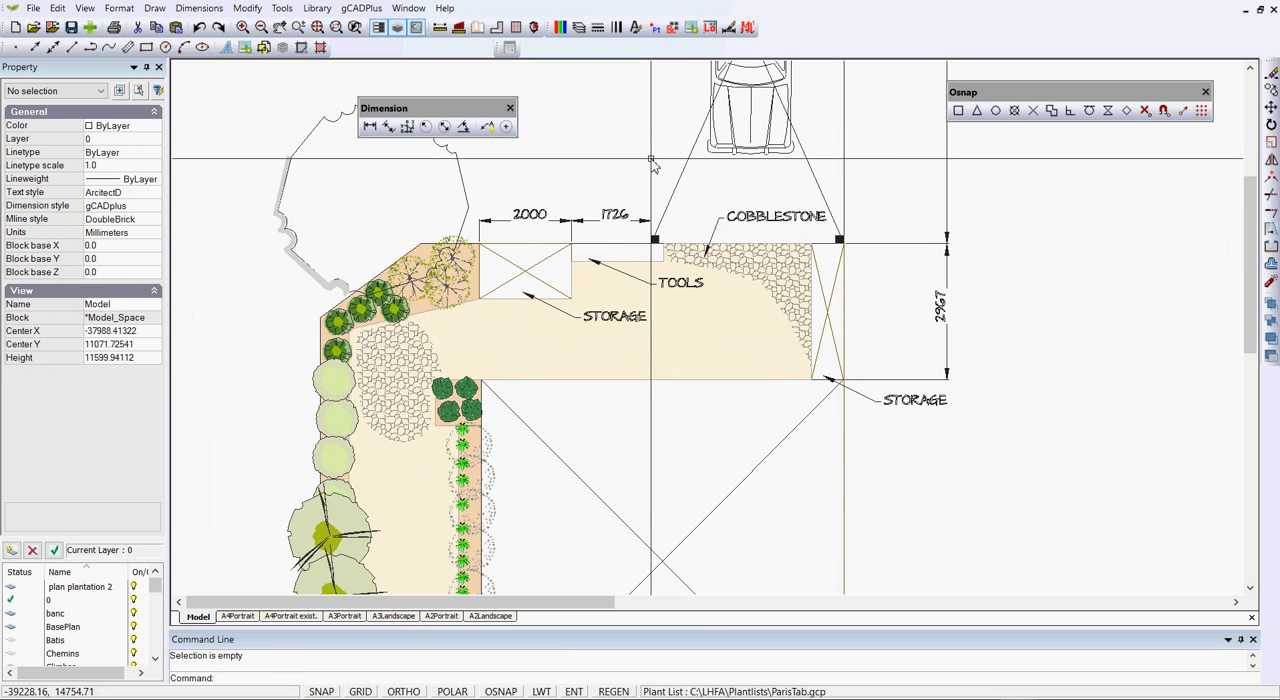
Turn off the L-DIM layer in the Layer Properties Manager and apply the change
click(578, 27)
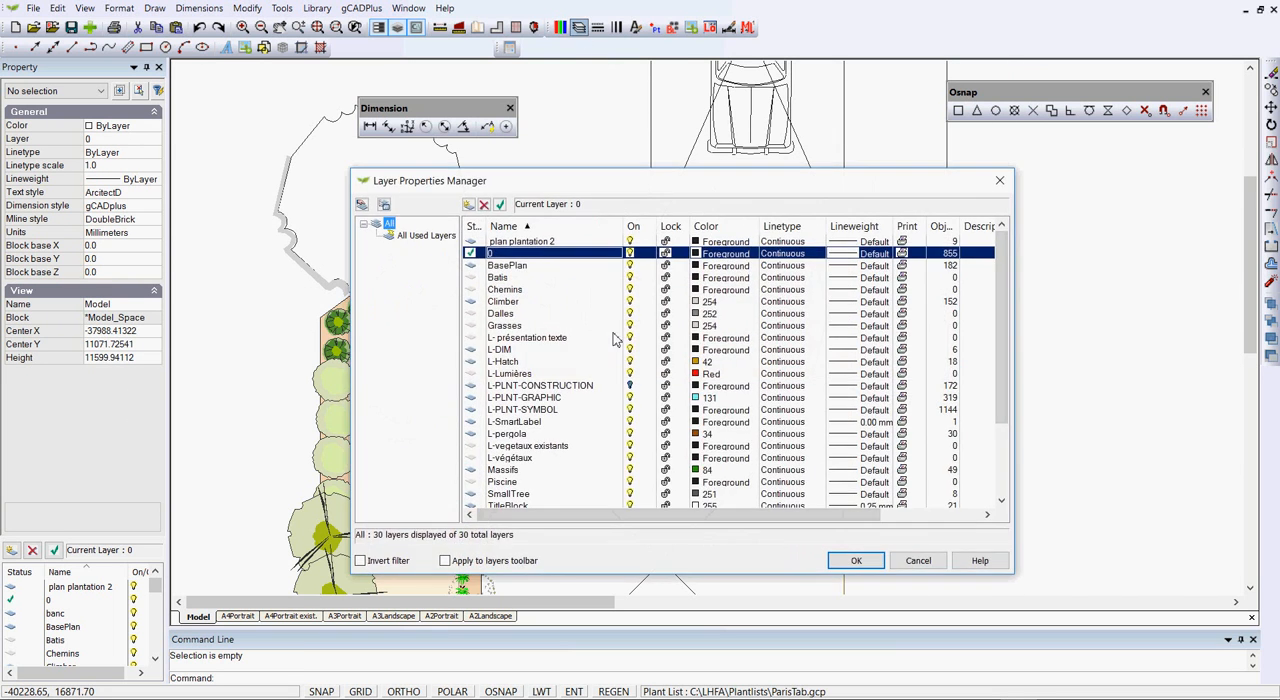
click(631, 356)
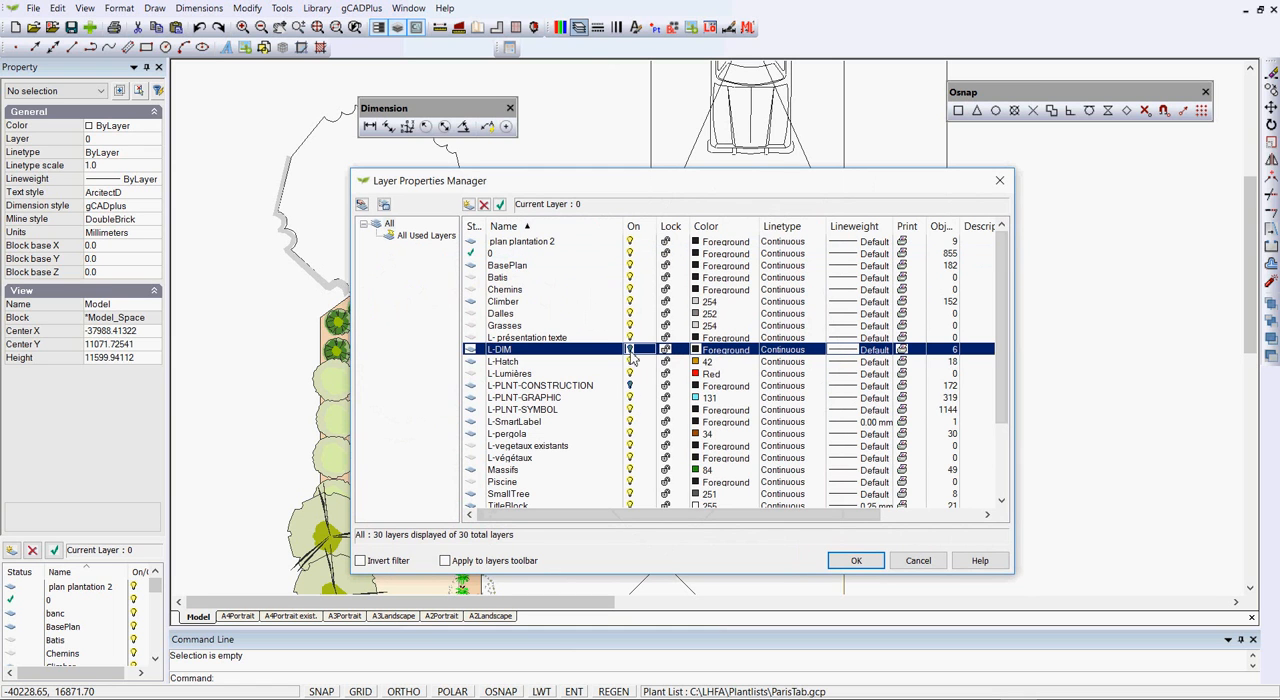
click(856, 560)
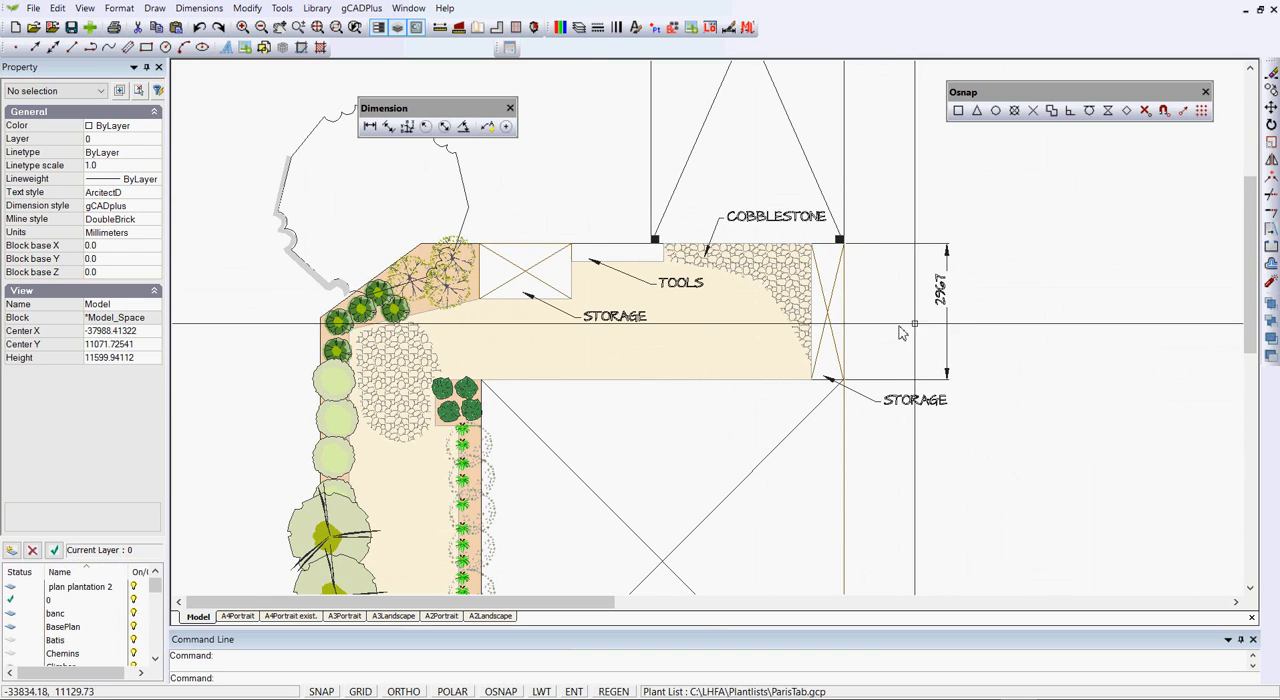
Shift the text of the vertical dimension beside the right-hand storage down to about the middle of its line
click(946, 290)
drag(947, 290, 950, 318)
key(Escape)
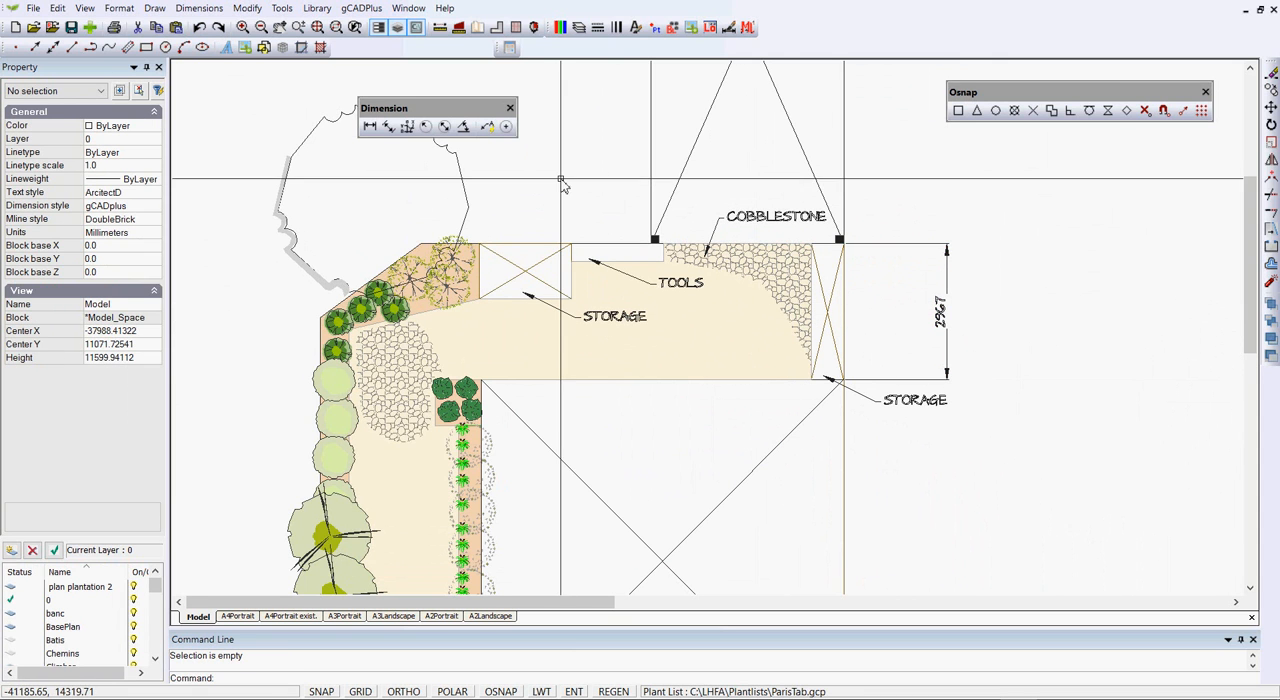
Turn the L-DIM layer back on and apply the change
click(579, 27)
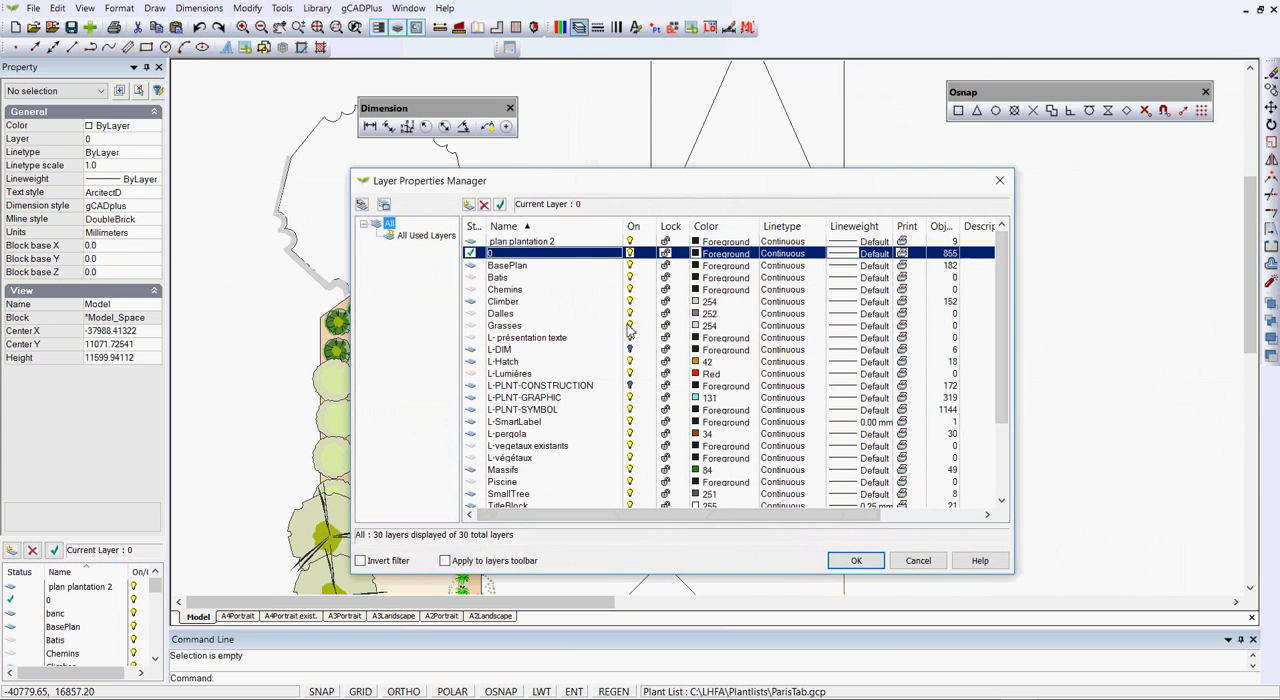
click(630, 350)
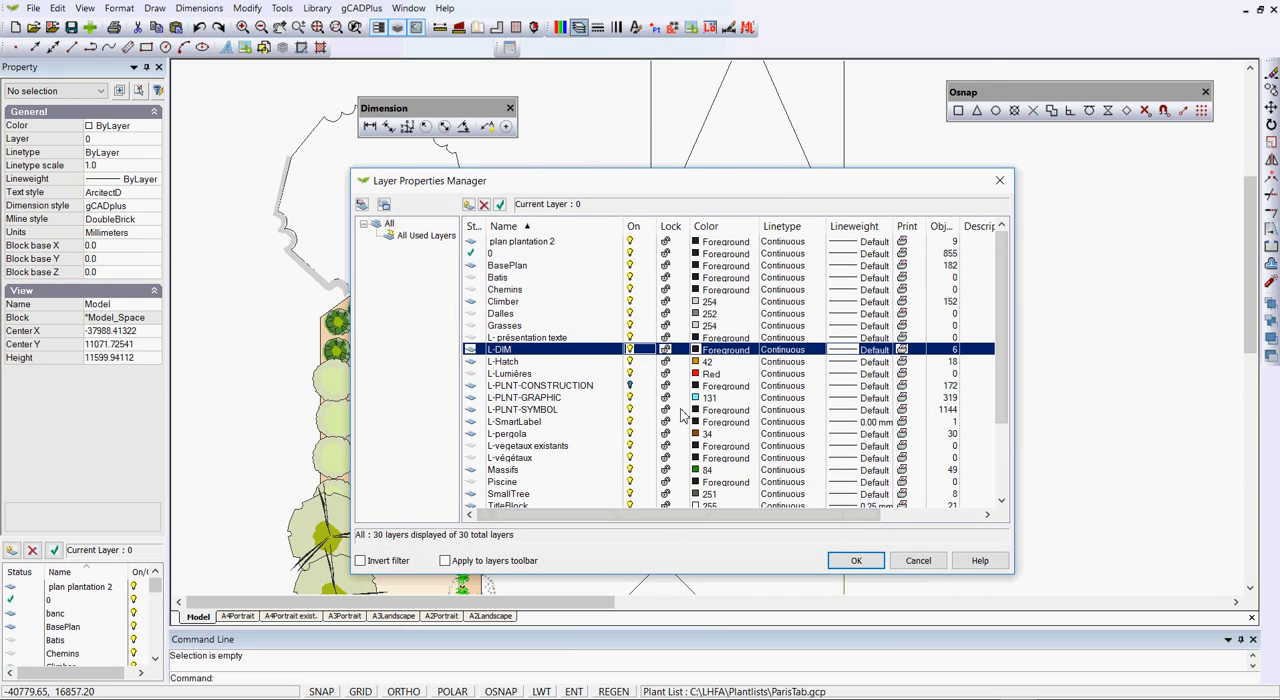
click(856, 560)
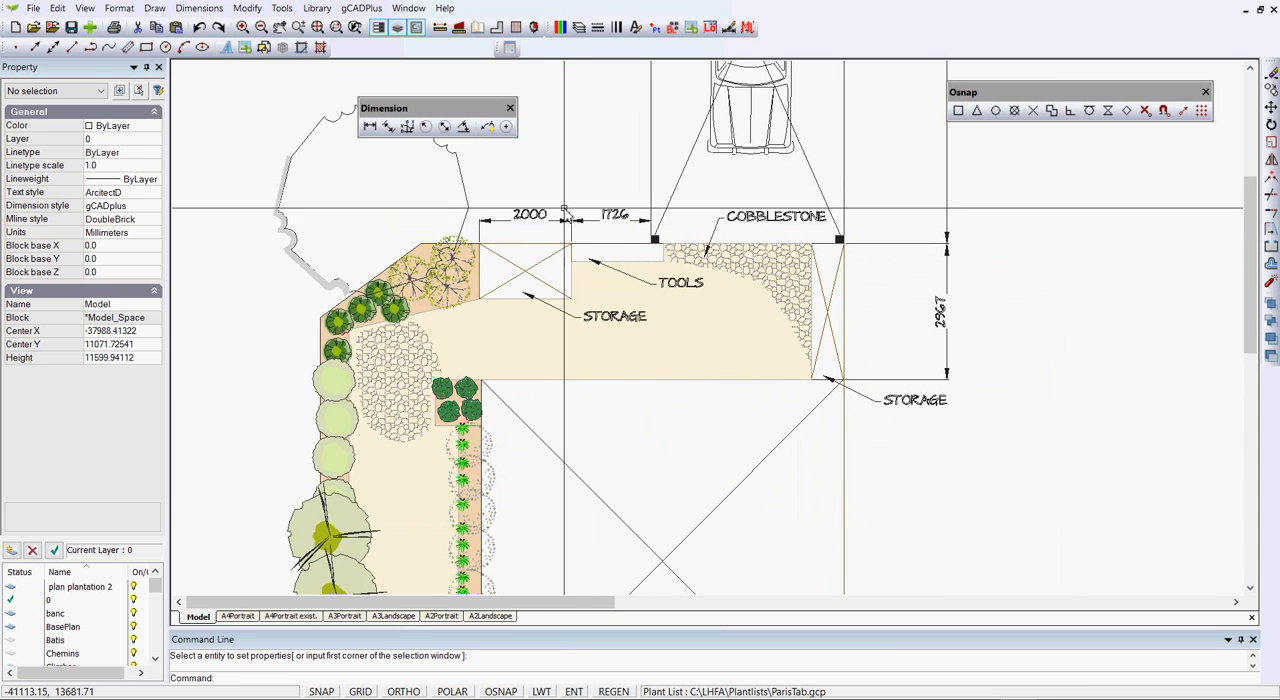
Match the properties of the 2000 dimension above the left storage to the vertical dimension beside the right-hand storage
right_click(565, 215)
click(580, 223)
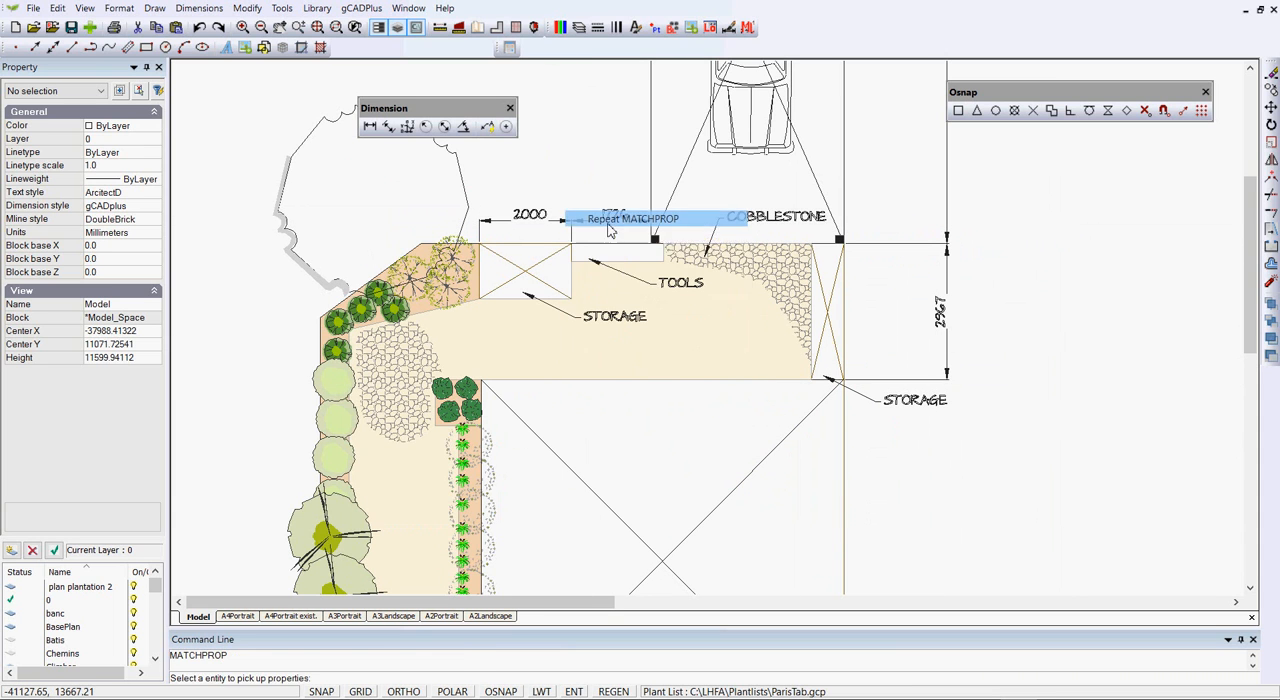
click(557, 221)
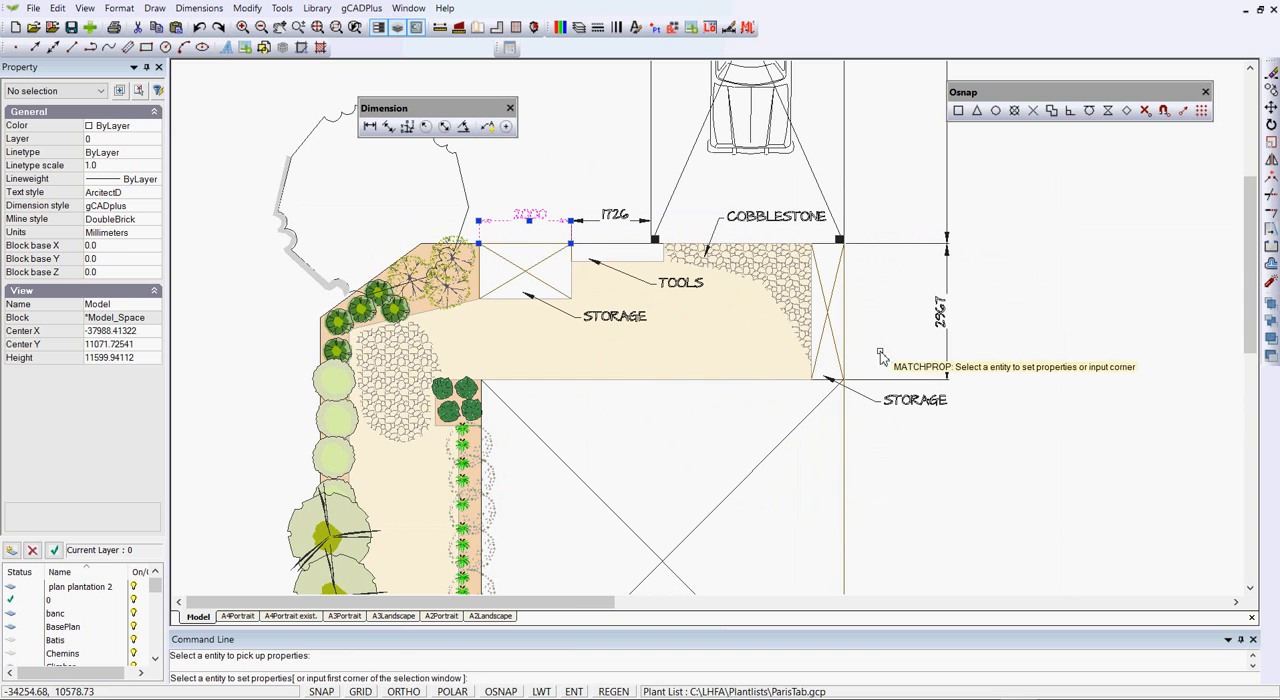
right_click(958, 346)
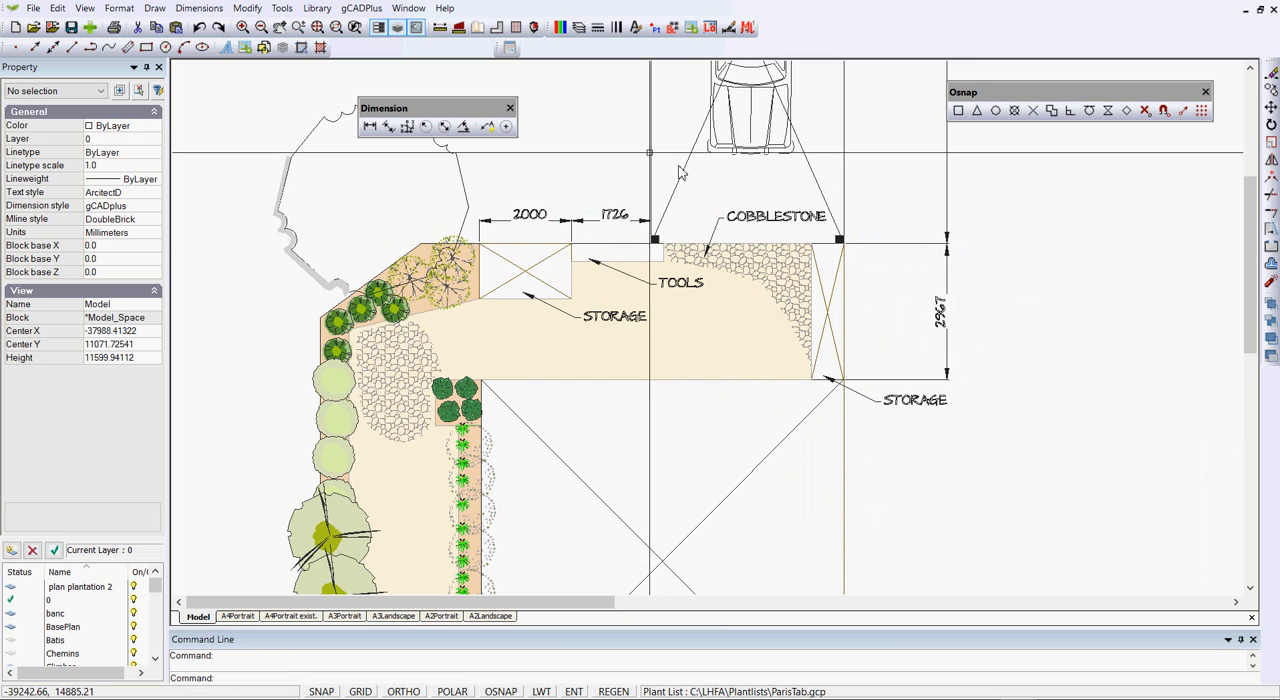
Turn off the L-DIM layer to hide all the plan's dimensions
click(578, 28)
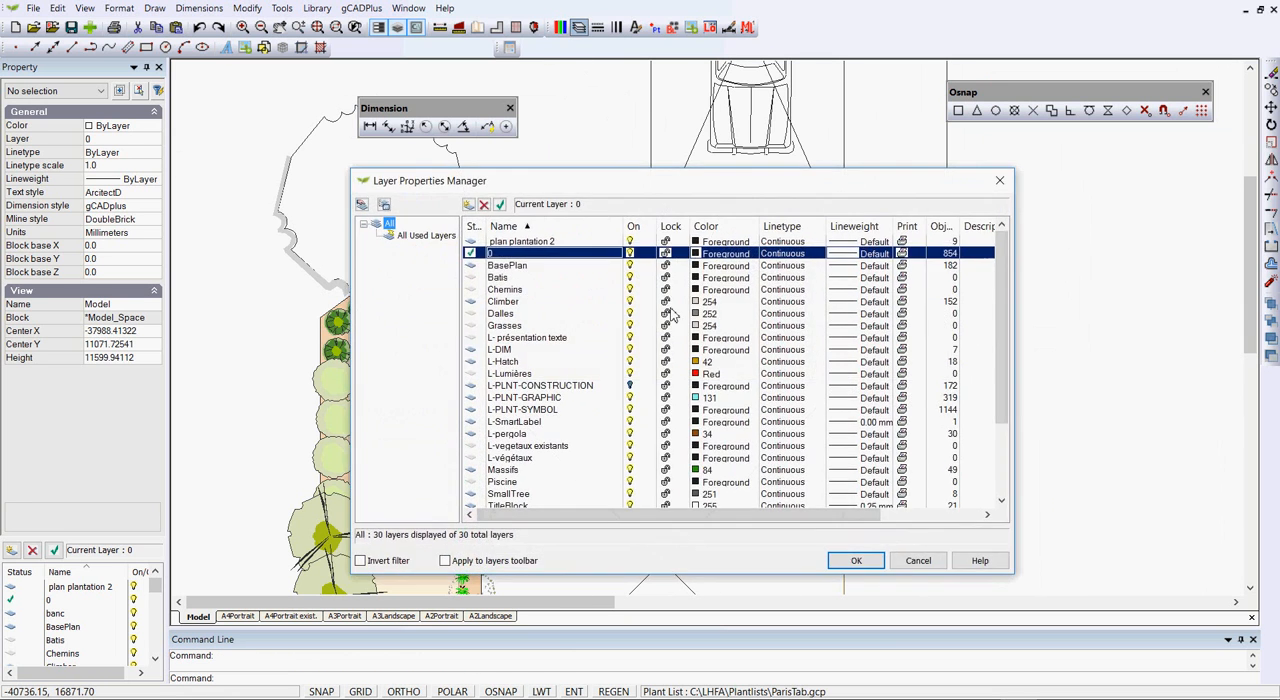
click(628, 350)
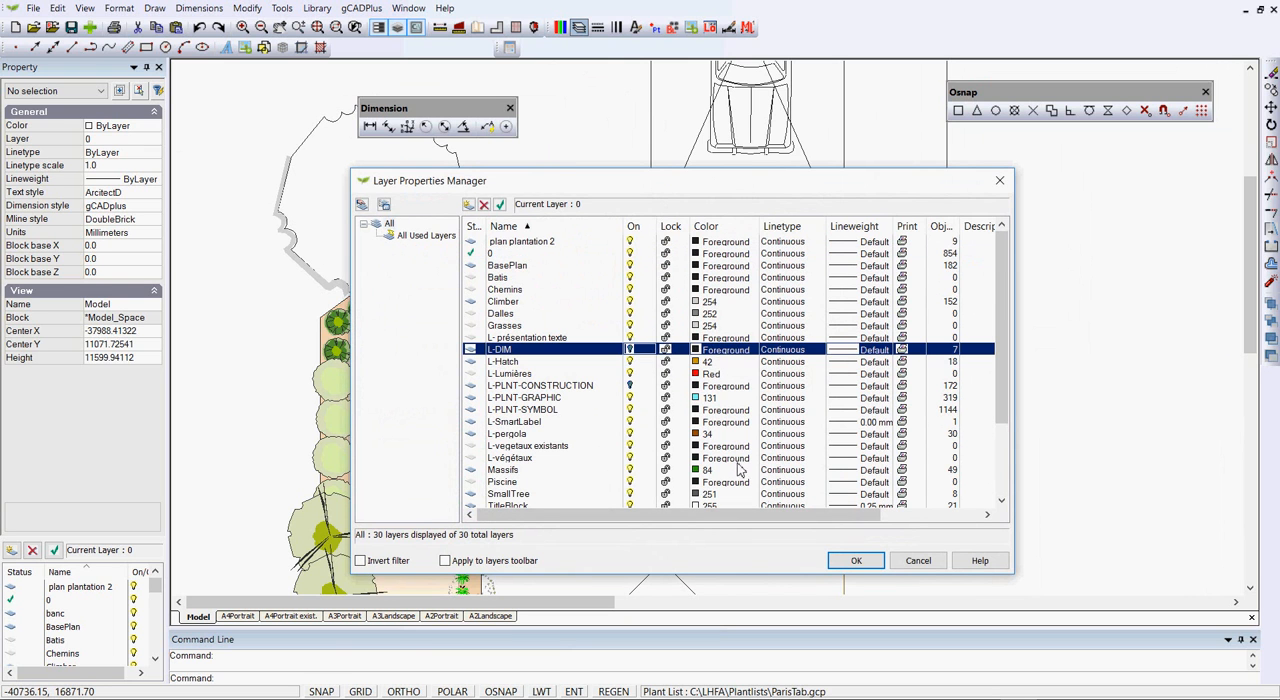
click(845, 560)
scroll(950, 316, down, 2)
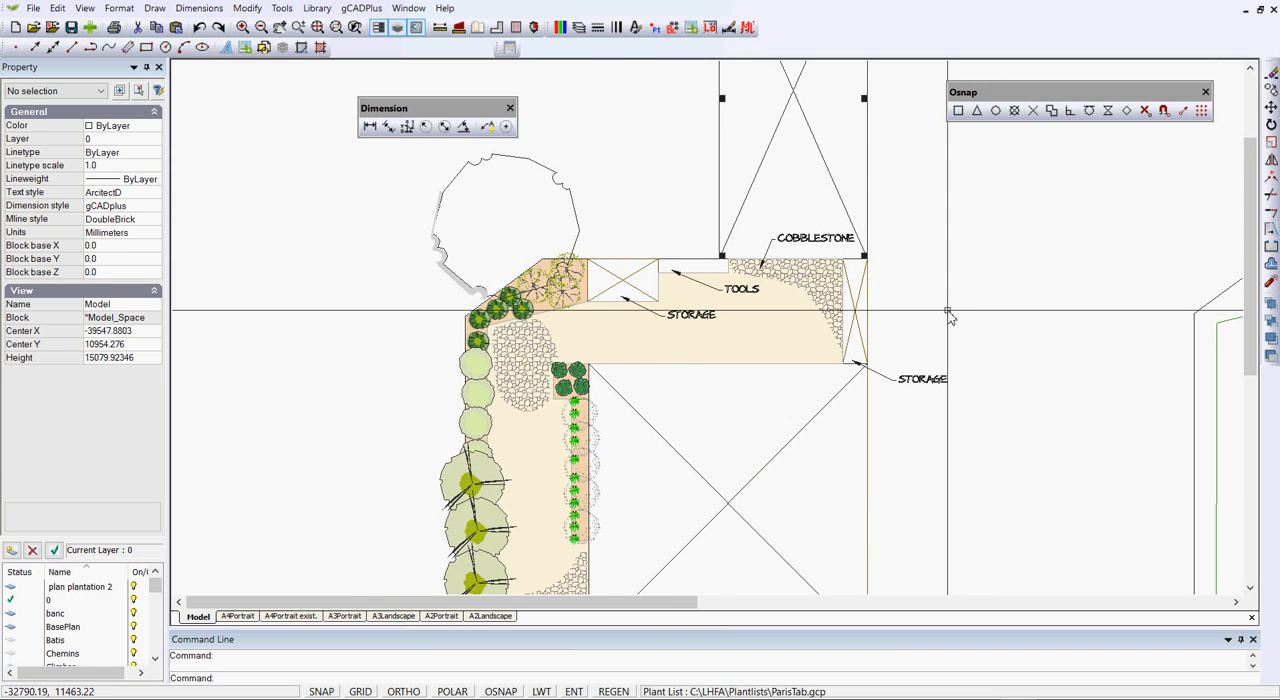
scroll(845, 316, up, 4)
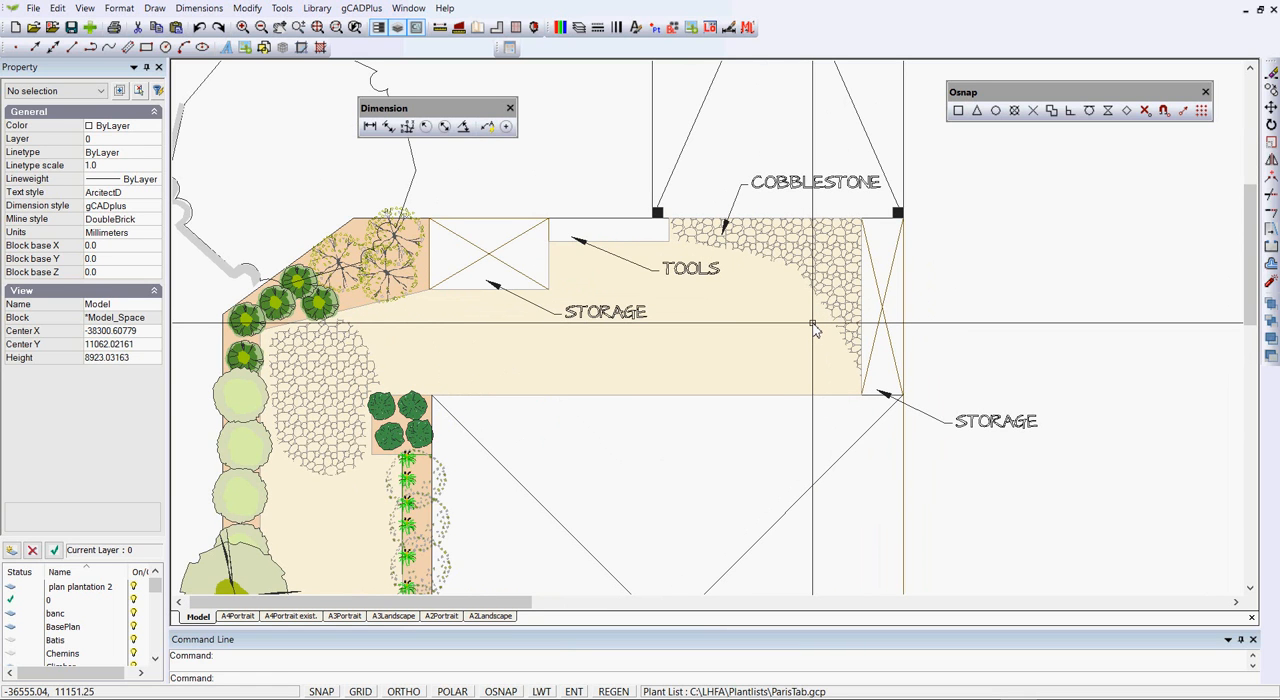